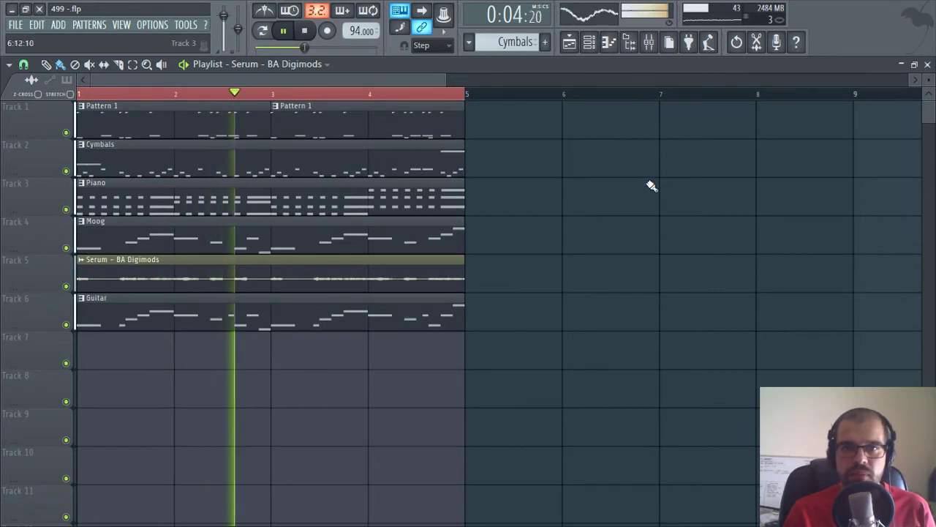
# Step: Switch from the playlist to the mixer and solo the Kick track
pyautogui.press('F5')
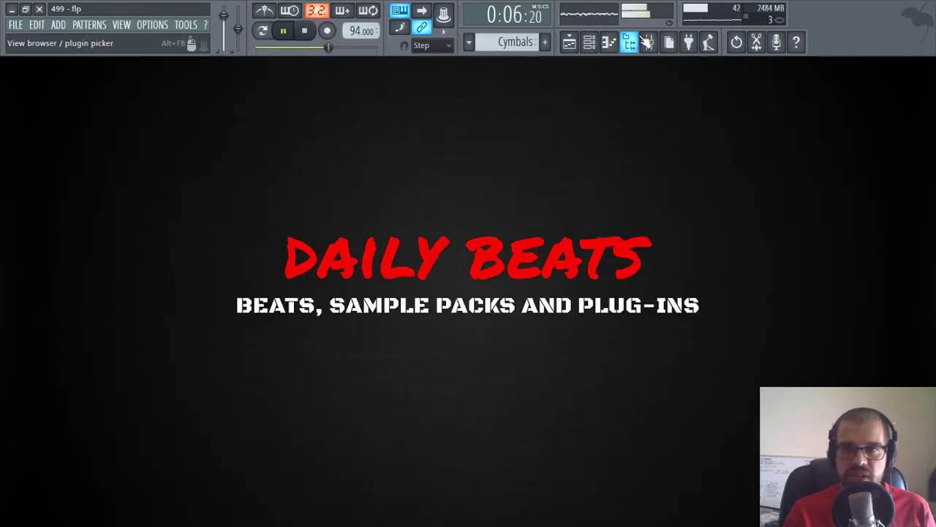
pyautogui.click(648, 44)
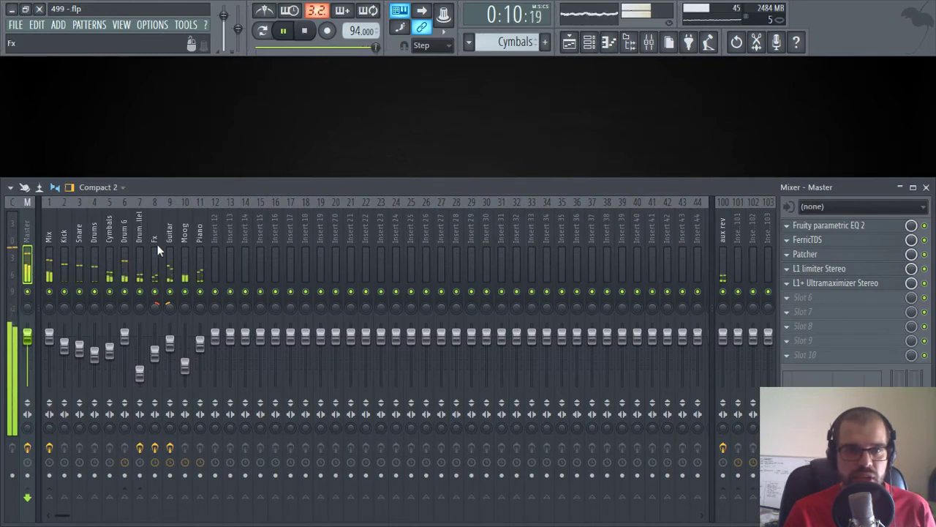
pyautogui.click(66, 238)
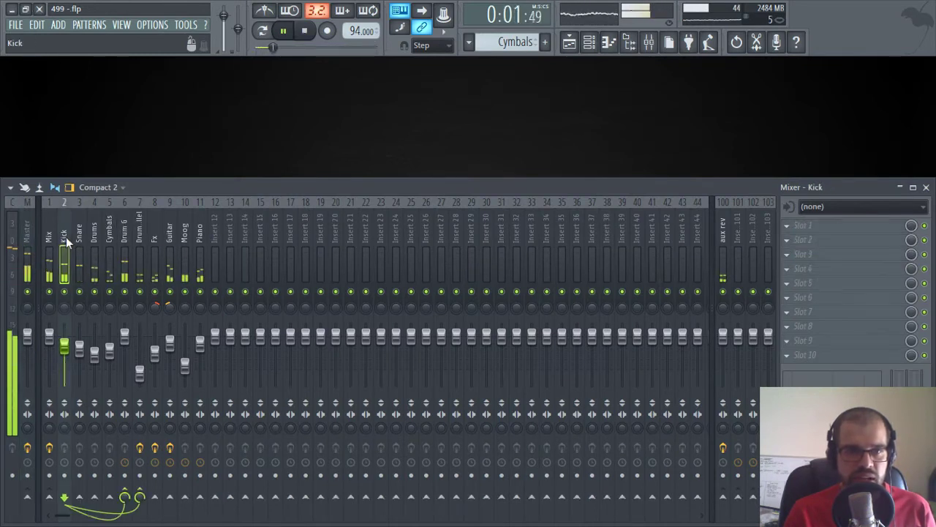
pyautogui.rightClick(66, 294)
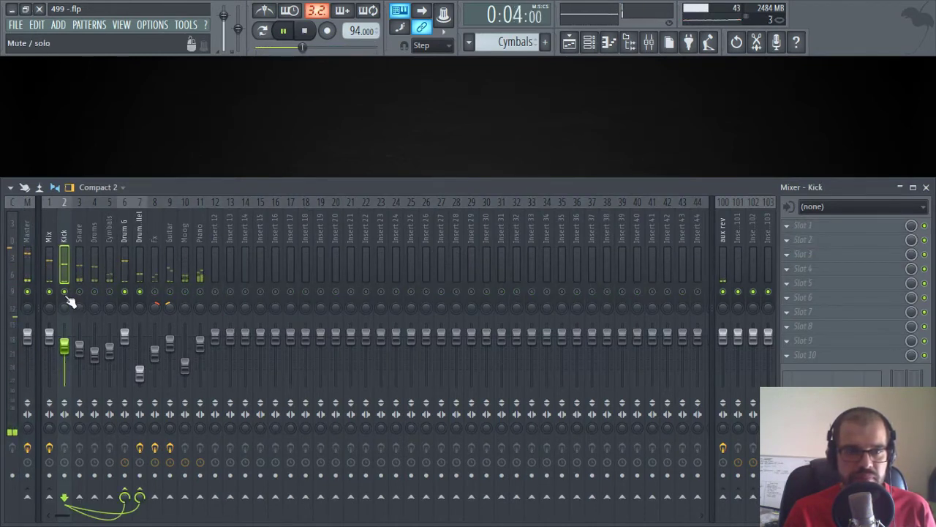
# Step: Unmute the Snare, Drums and Cymbals tracks alongside the soloed Kick track
pyautogui.click(79, 292)
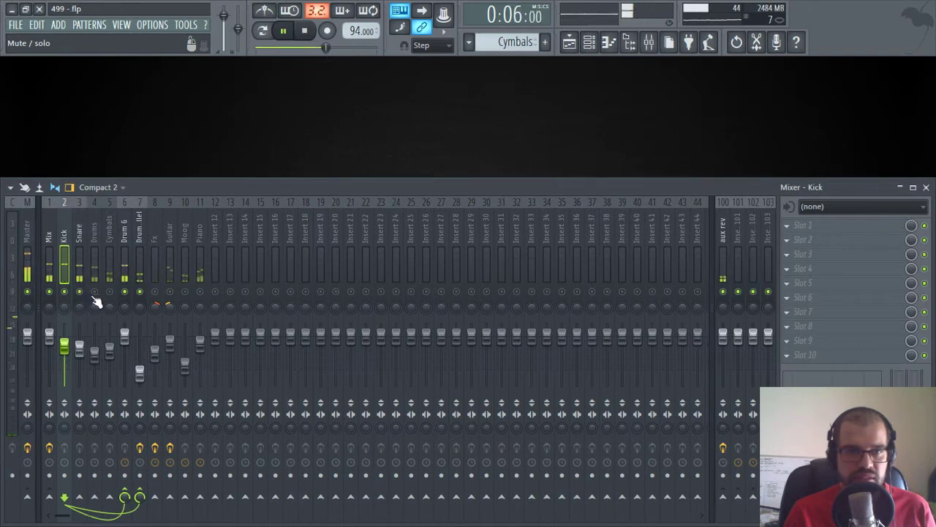
pyautogui.click(94, 295)
pyautogui.click(94, 263)
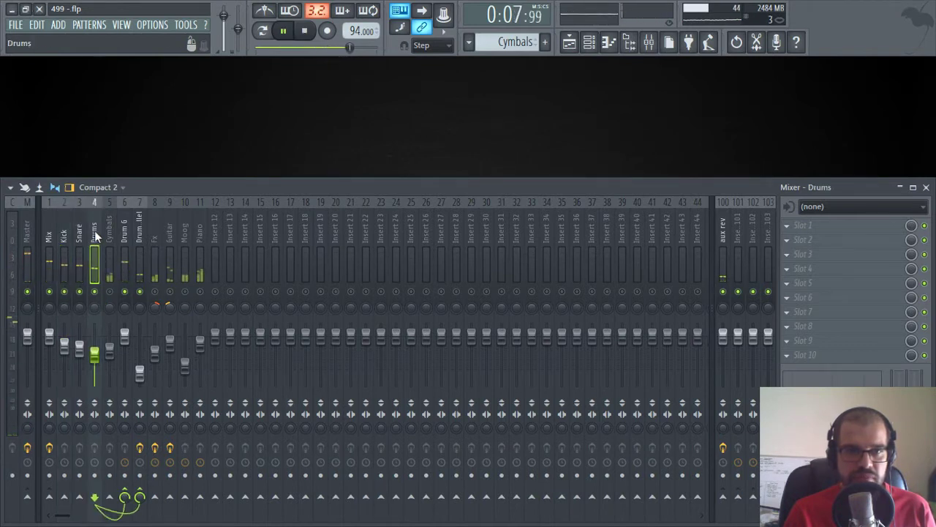
pyautogui.click(109, 293)
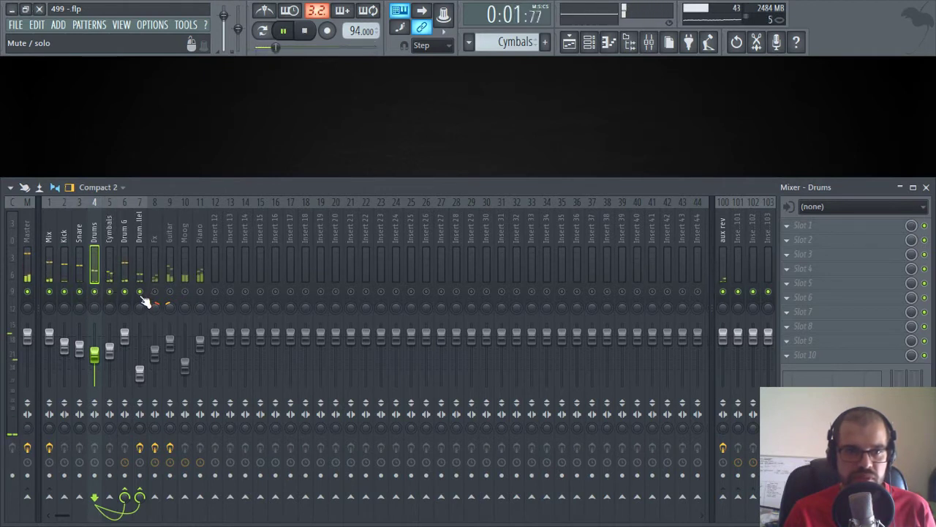
pyautogui.click(112, 233)
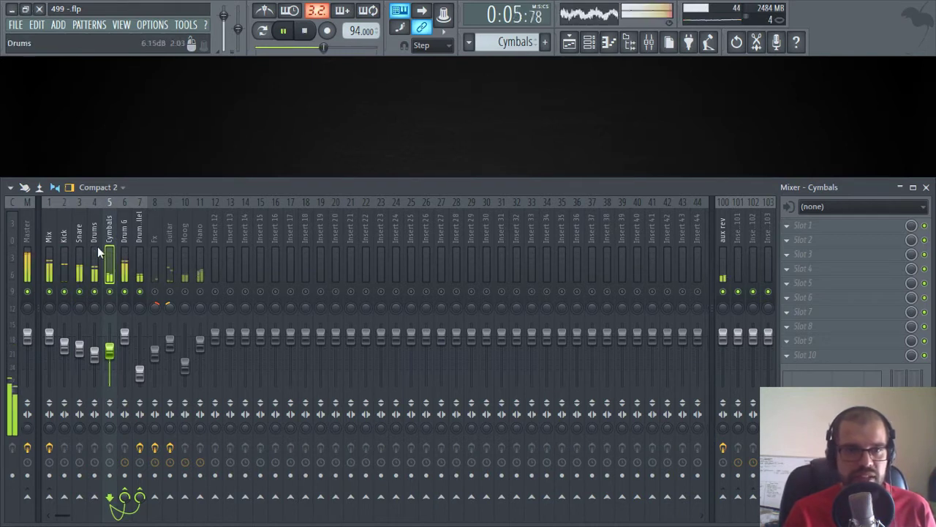
# Step: Turn the Mix track's send to Master off and back on, checking the aux rev track's effects in between
pyautogui.click(56, 238)
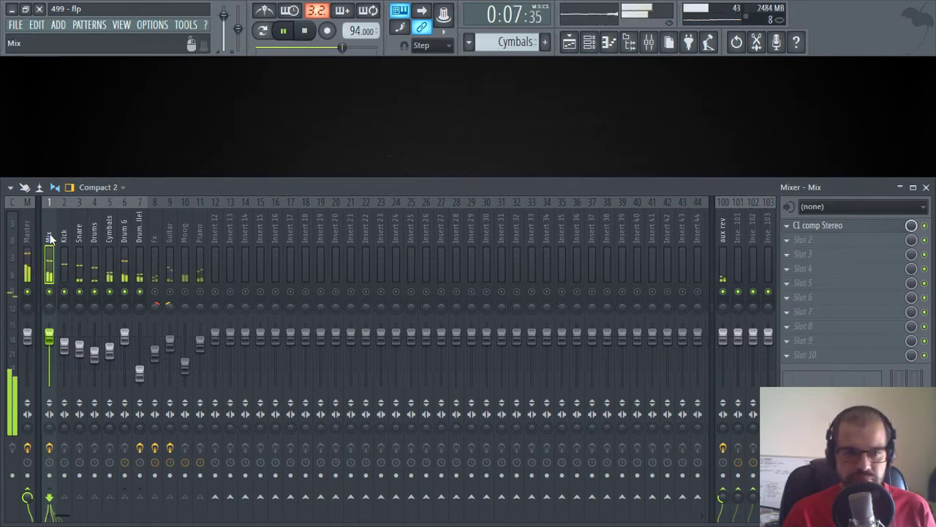
pyautogui.click(27, 495)
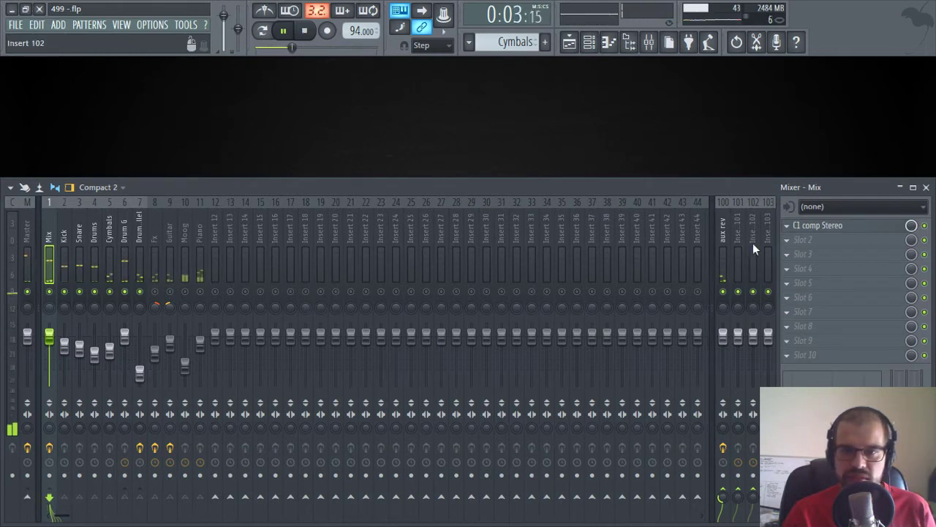
pyautogui.click(726, 229)
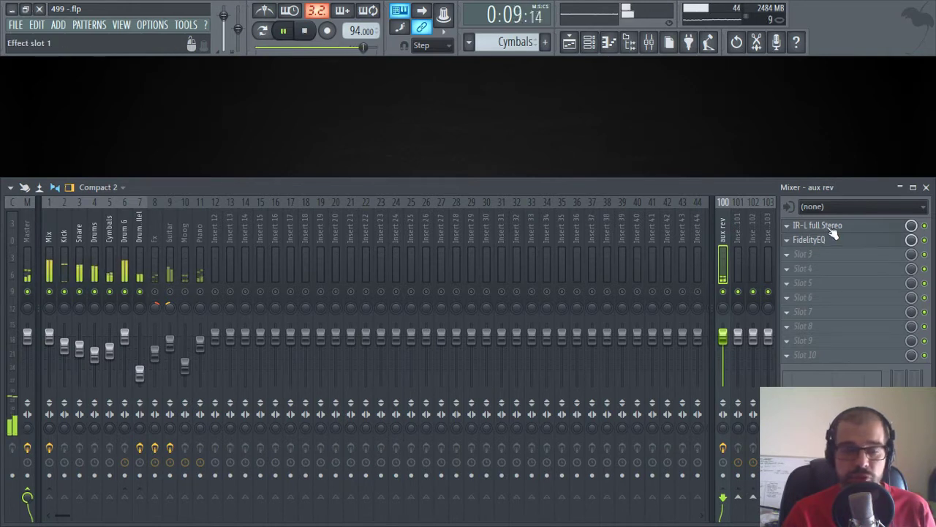
pyautogui.click(53, 235)
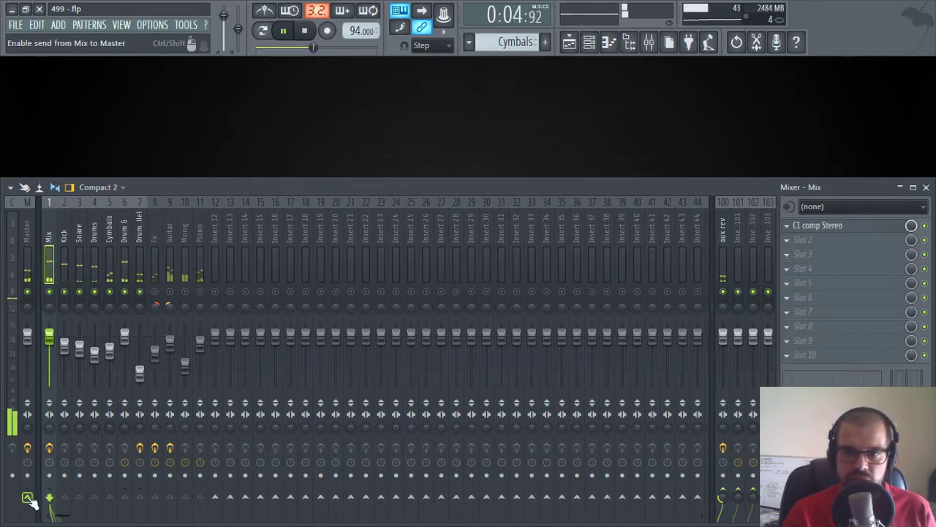
pyautogui.click(27, 498)
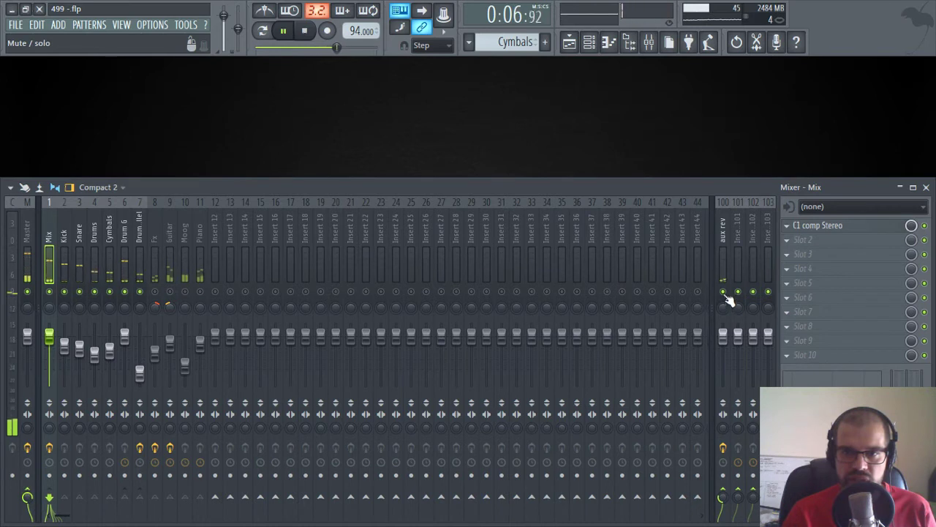
# Step: Mute the aux rev and Drums Parallel tracks and review the routing of the individual drum tracks from Kick to Cymbals
pyautogui.click(724, 292)
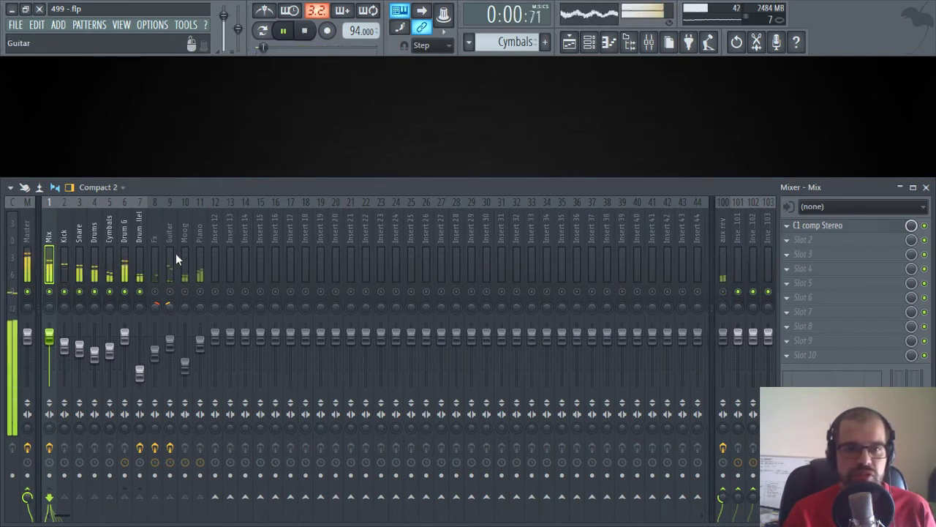
pyautogui.click(64, 236)
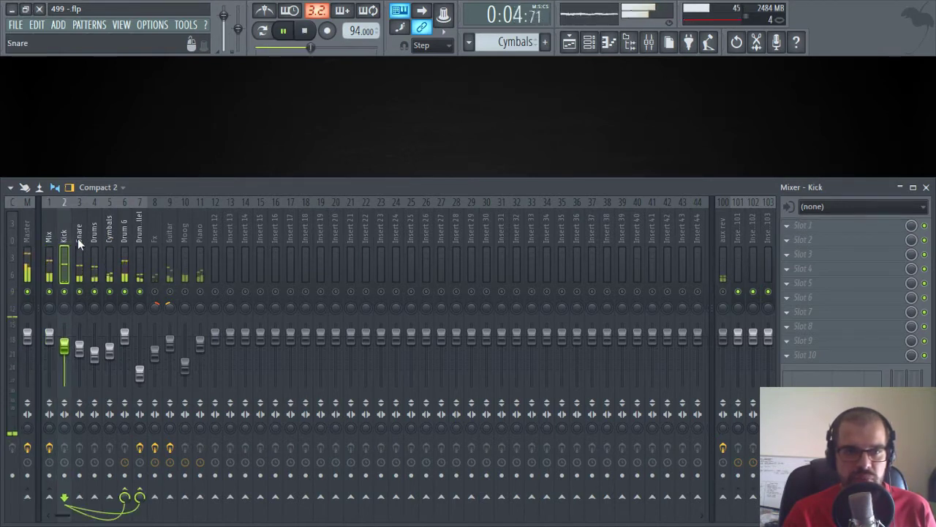
pyautogui.click(78, 238)
pyautogui.click(93, 242)
pyautogui.click(115, 252)
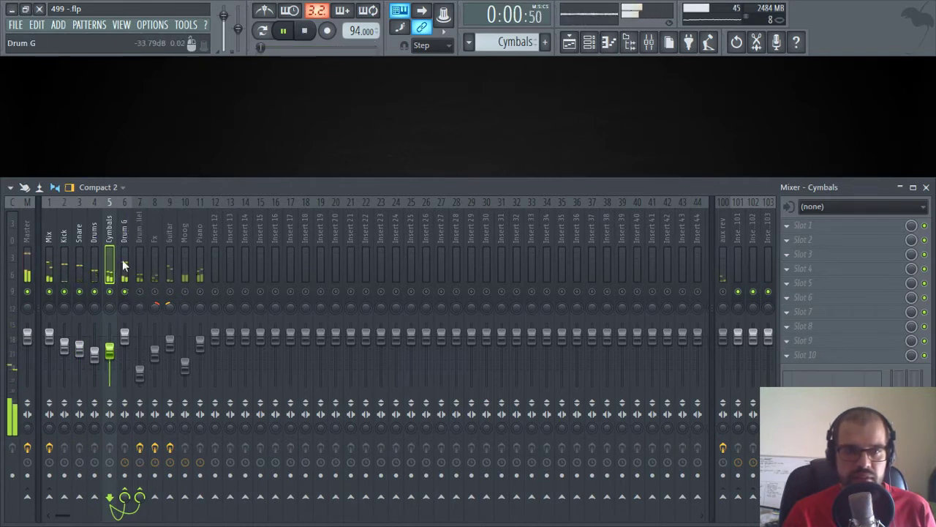
pyautogui.click(122, 263)
pyautogui.moveTo(61, 238); pyautogui.dragTo(108, 275)
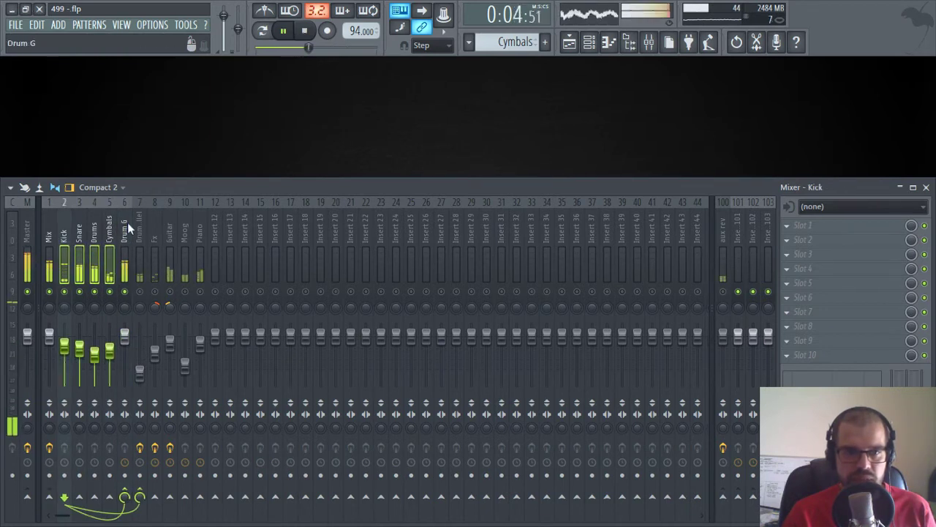
# Step: Reset the Drum G track's volume fader to 100% (0.0 dB) and stop playback
pyautogui.click(123, 233)
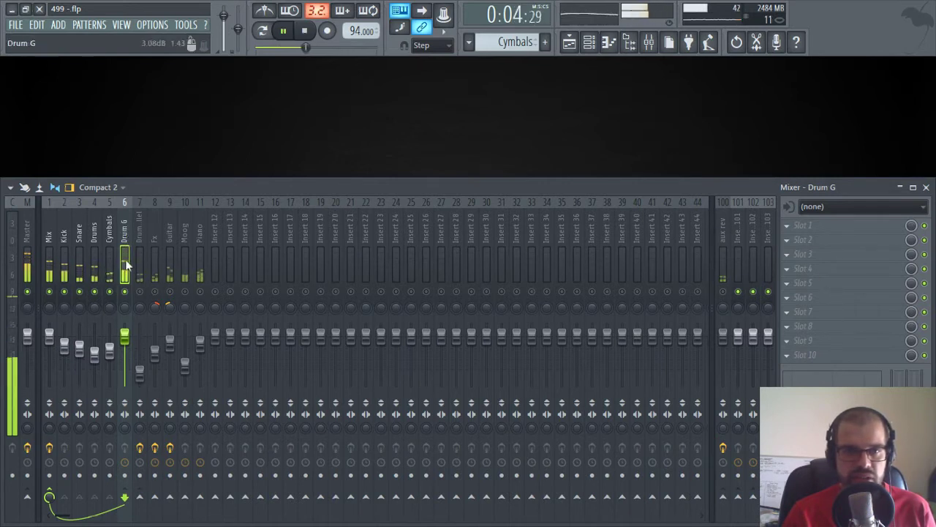
pyautogui.moveTo(132, 337)
pyautogui.mouseDown()
pyautogui.moveTo(130, 370)
pyautogui.moveTo(131, 338)
pyautogui.mouseUp()
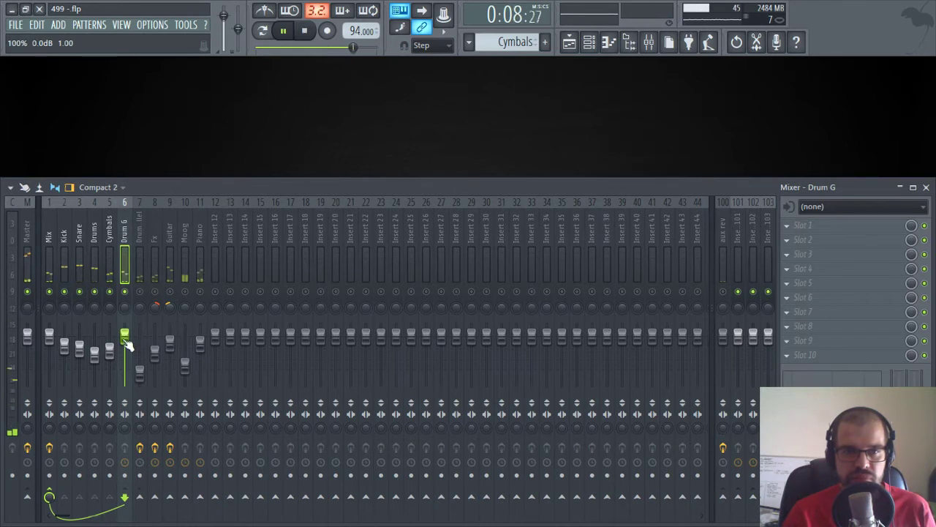
pyautogui.rightClick(130, 338)
pyautogui.click(130, 338)
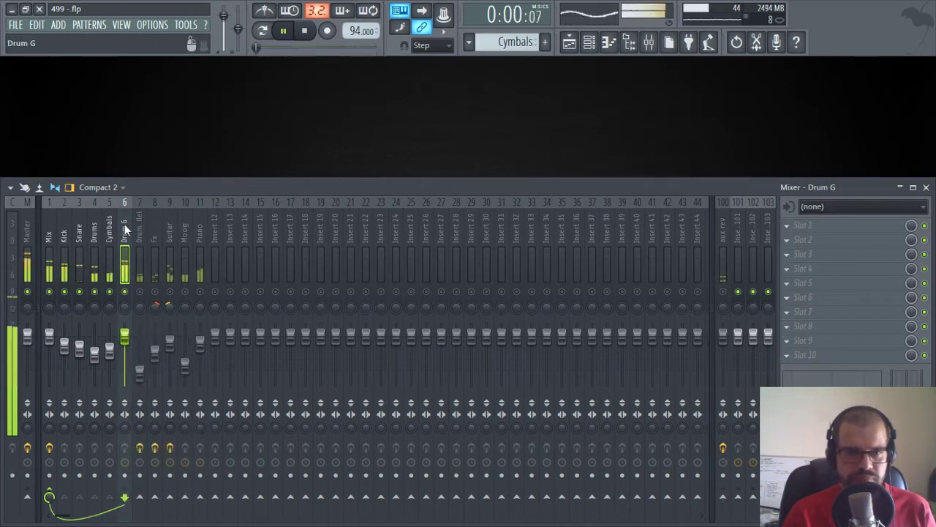
pyautogui.press('space')
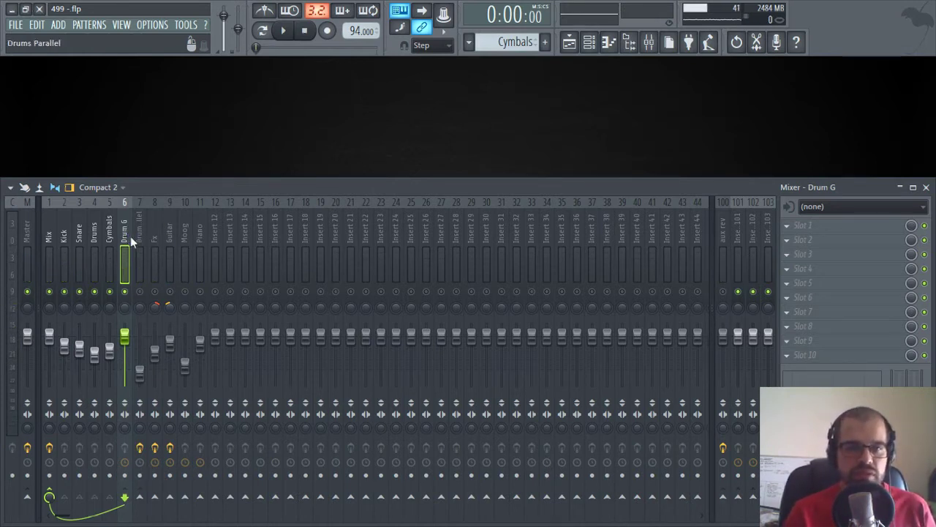
# Step: Examine how the Kick to Cymbals tracks are routed to the Drum G and Drums Parallel tracks
pyautogui.moveTo(61, 233); pyautogui.dragTo(111, 238)
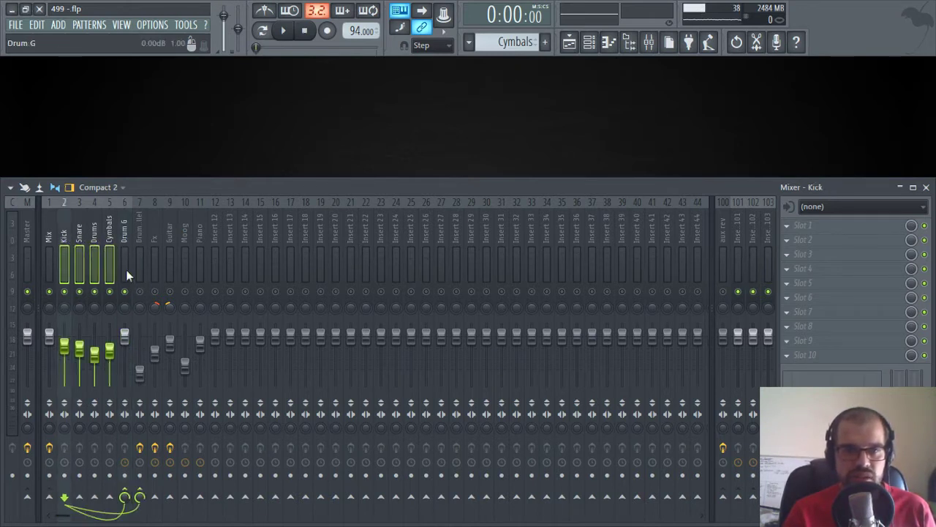
pyautogui.click(124, 224)
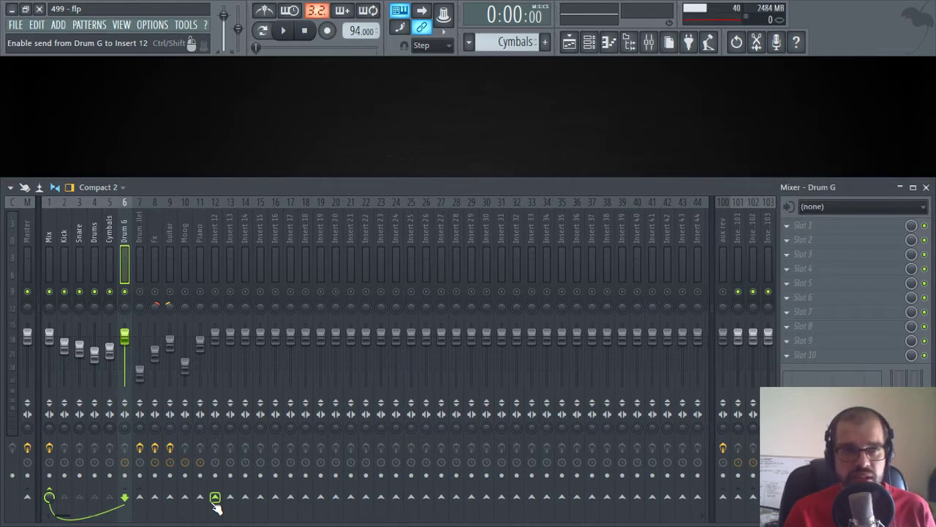
pyautogui.click(139, 238)
pyautogui.click(124, 232)
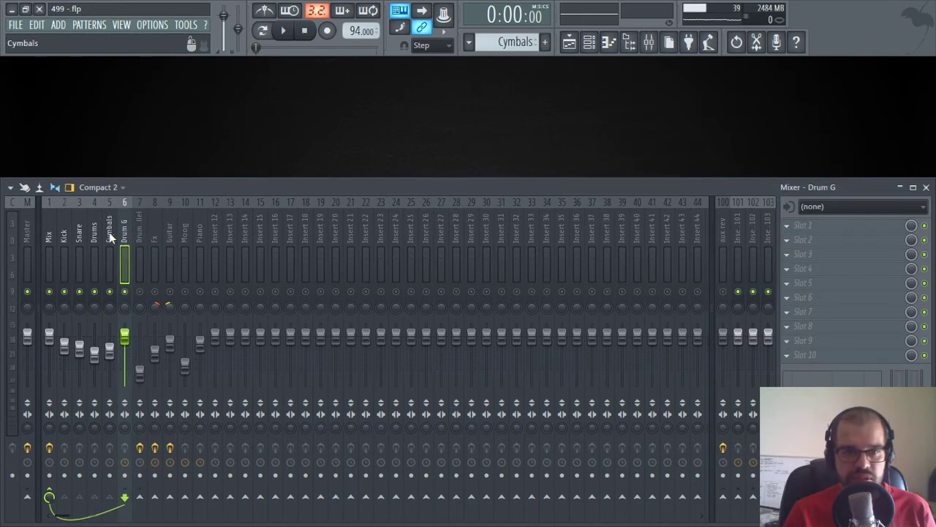
pyautogui.click(64, 238)
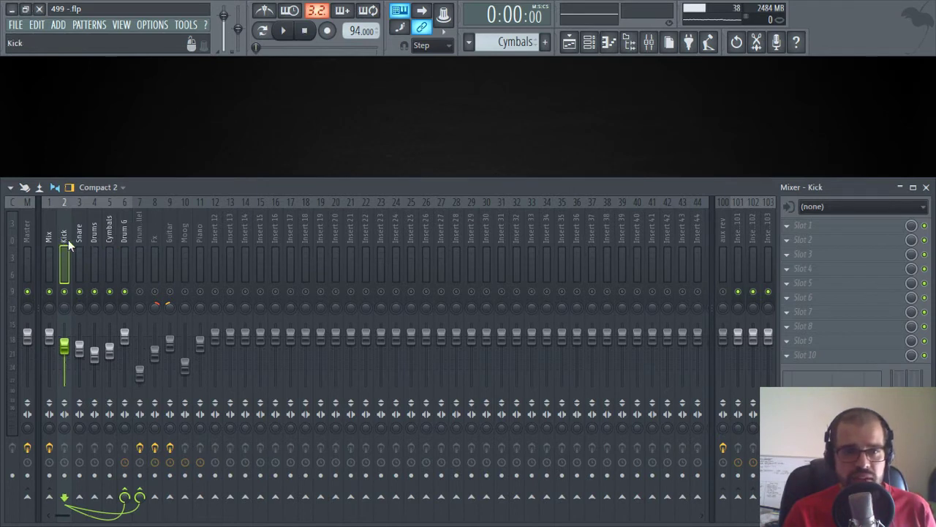
pyautogui.moveTo(68, 244); pyautogui.dragTo(114, 246)
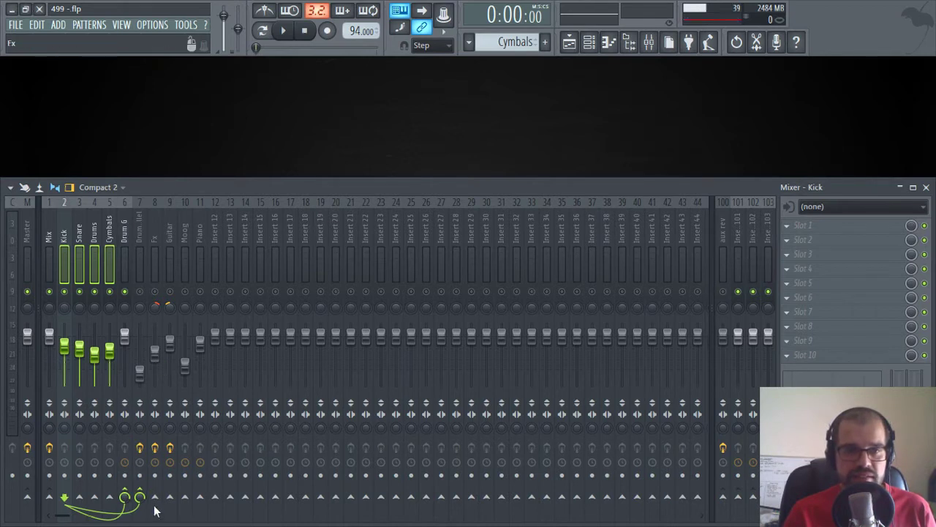
# Step: Mute the Drum G track, unmute the Drums Parallel track and start playback to hear the parallel drums
pyautogui.click(139, 230)
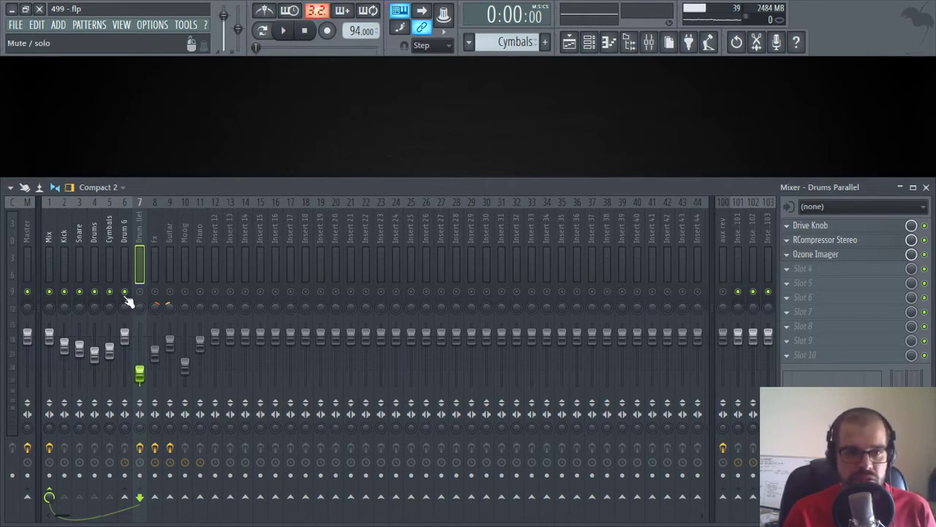
pyautogui.click(125, 234)
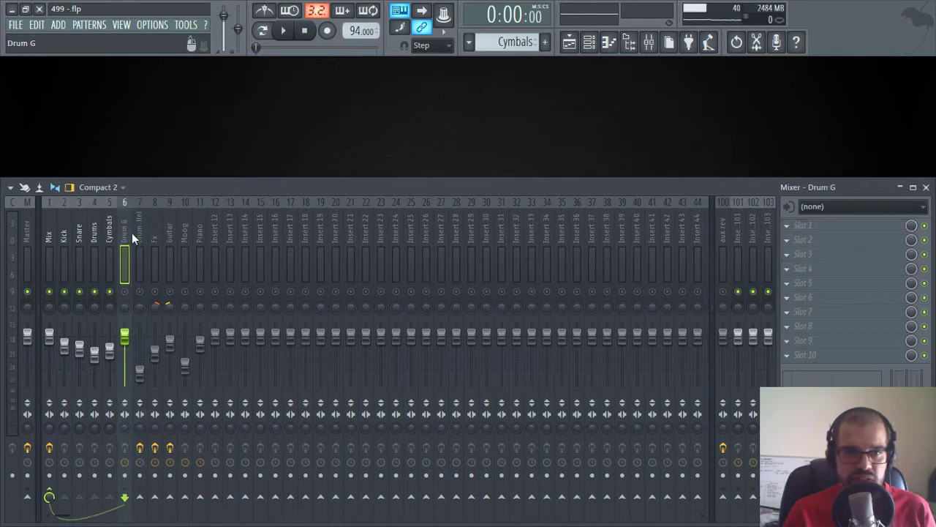
pyautogui.click(140, 227)
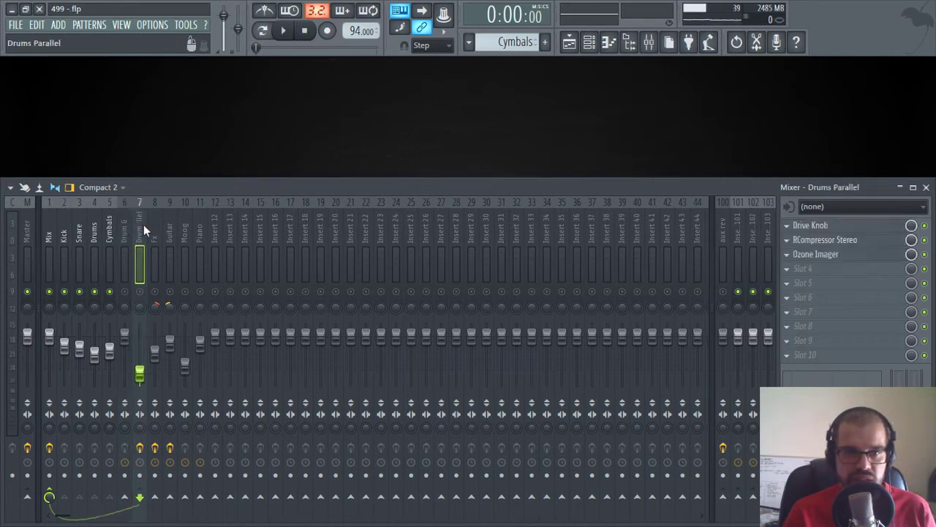
pyautogui.click(141, 292)
pyautogui.press('space')
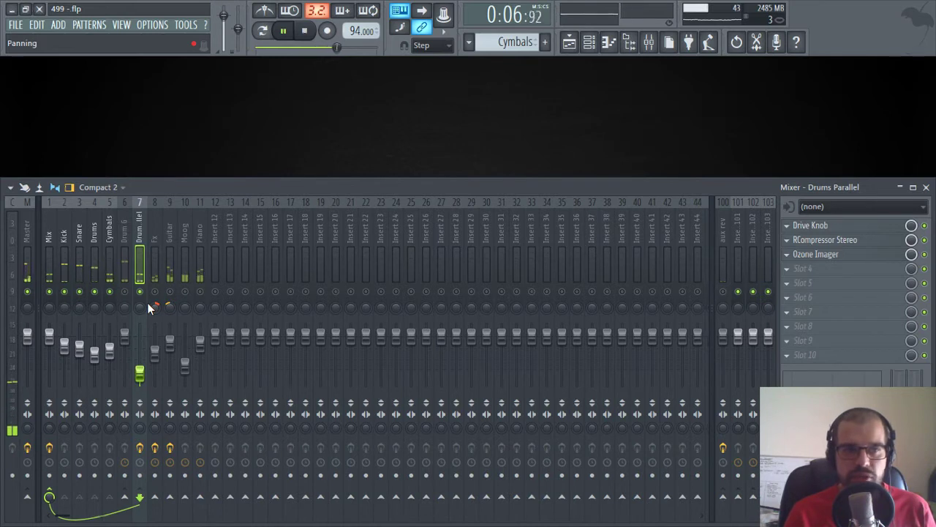
# Step: Raise the drive amount slightly in the Drums Parallel track's Drive Knob effect and close the plug-in
pyautogui.click(812, 226)
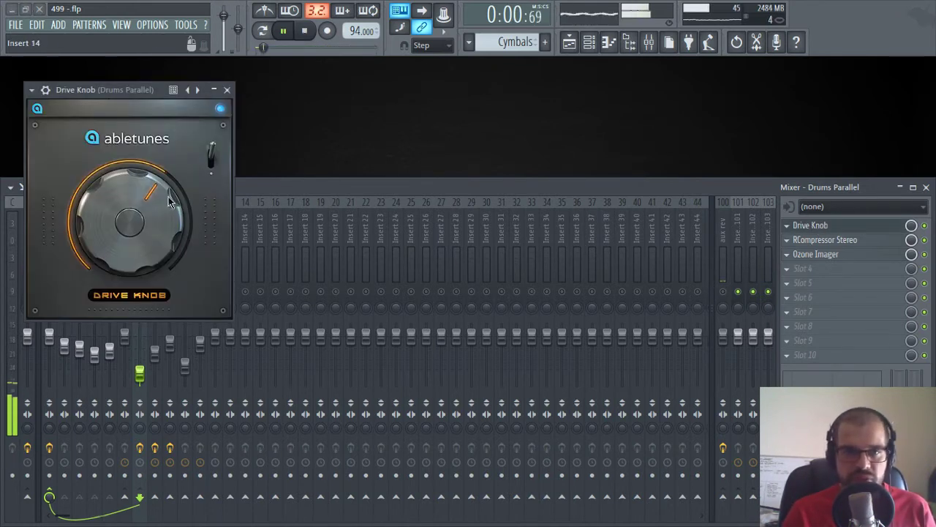
pyautogui.moveTo(135, 218); pyautogui.dragTo(132, 212)
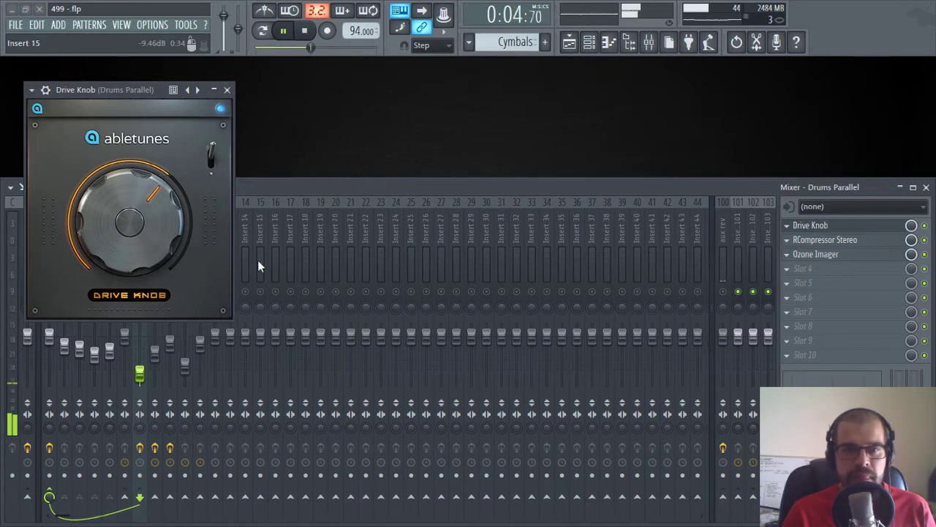
pyautogui.click(227, 89)
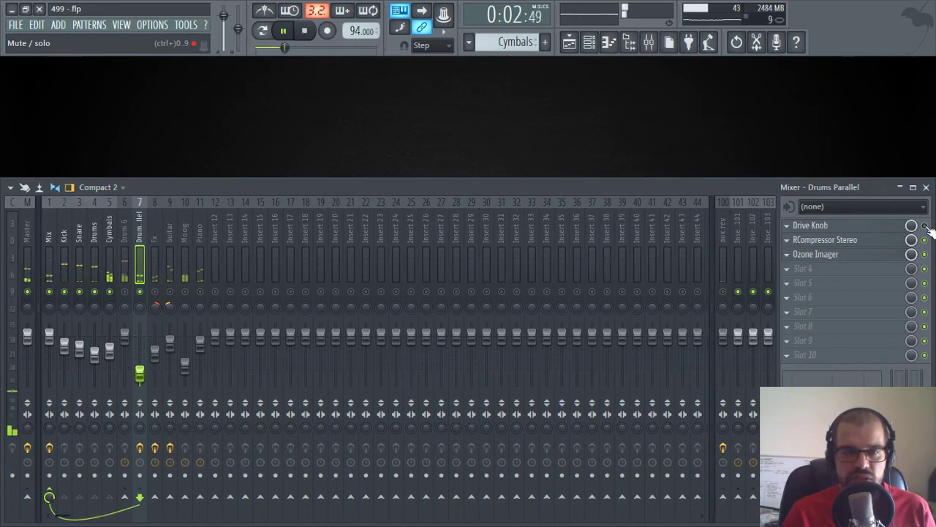
# Step: Open the RCompressor Stereo on the Drums Parallel track and examine its factory presets, including Drums
pyautogui.click(873, 247)
pyautogui.moveTo(139, 75); pyautogui.dragTo(293, 94)
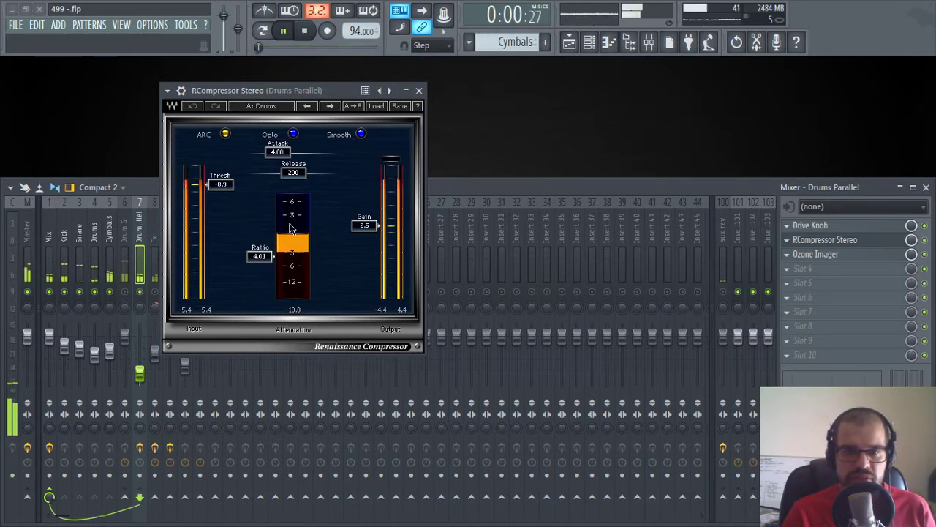
pyautogui.click(376, 106)
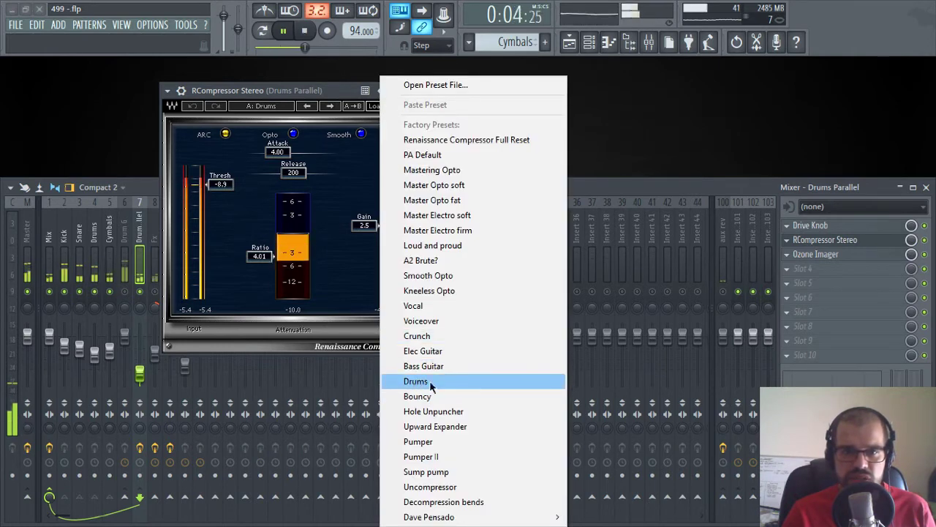
pyautogui.click(353, 268)
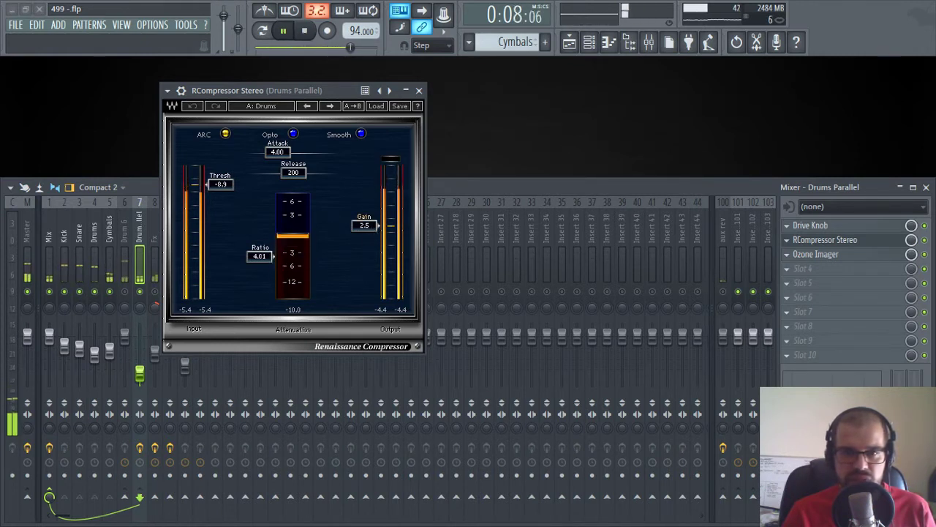
# Step: Lower the RCompressor's output gain to 1.0 dB and close the plug-in
pyautogui.scroll(-7, 364, 225)
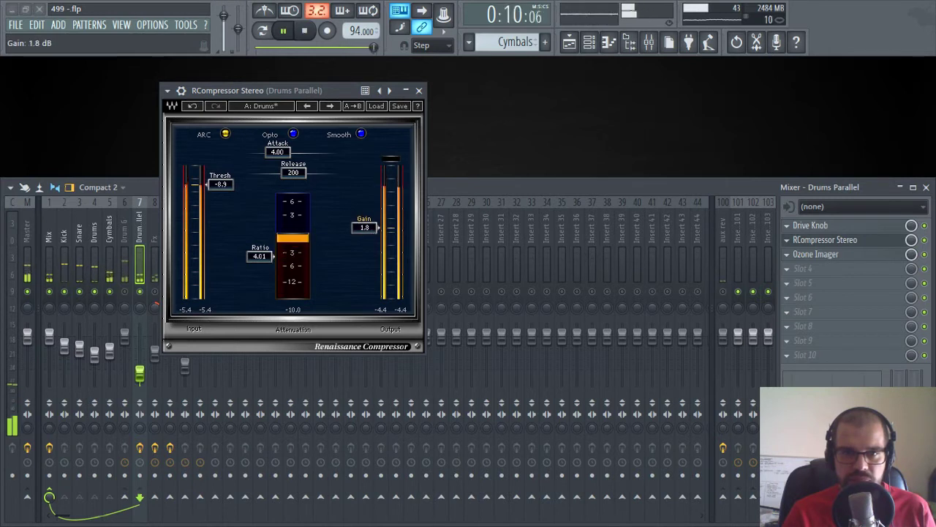
pyautogui.scroll(-8, 365, 227)
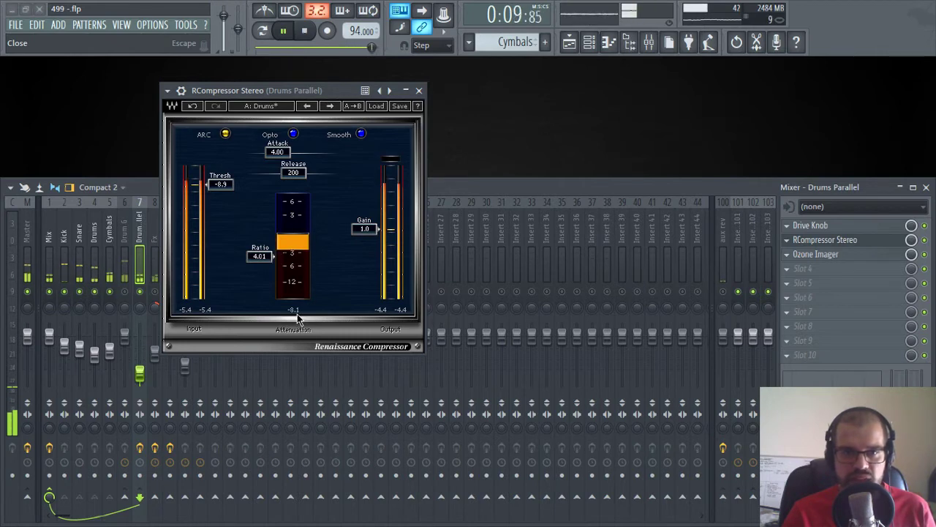
pyautogui.click(418, 90)
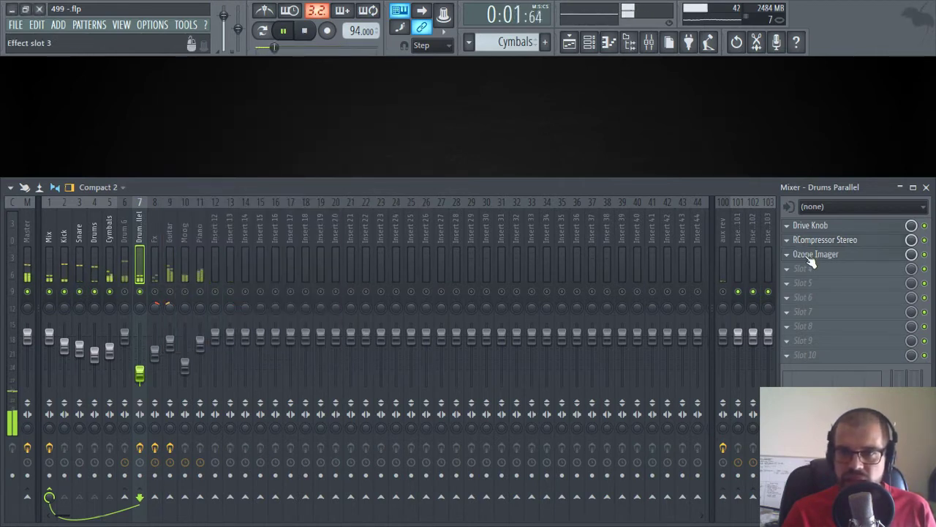
# Step: Examine the Ozone Imager's width and Stereoize settings, and compare the Drums Parallel sound with its three effects bypassed and enabled
pyautogui.moveTo(325, 183); pyautogui.dragTo(367, 112)
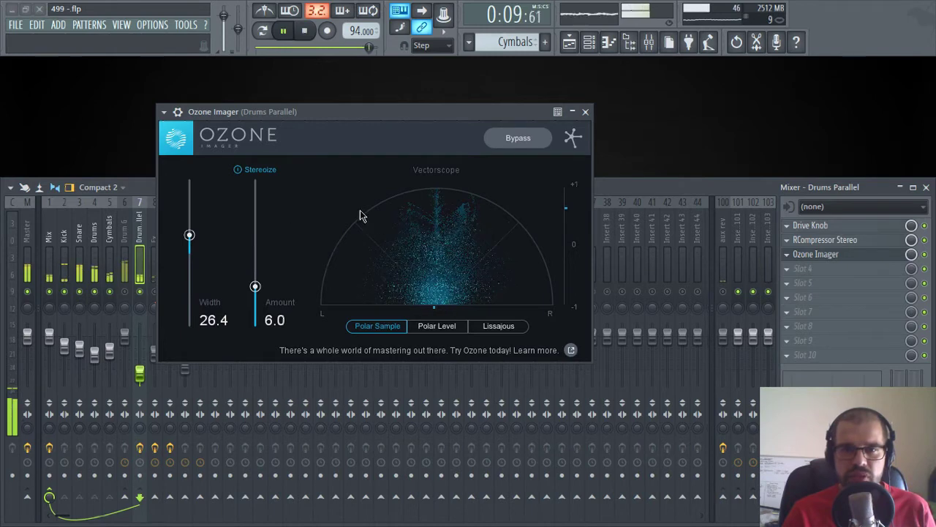
pyautogui.click(585, 111)
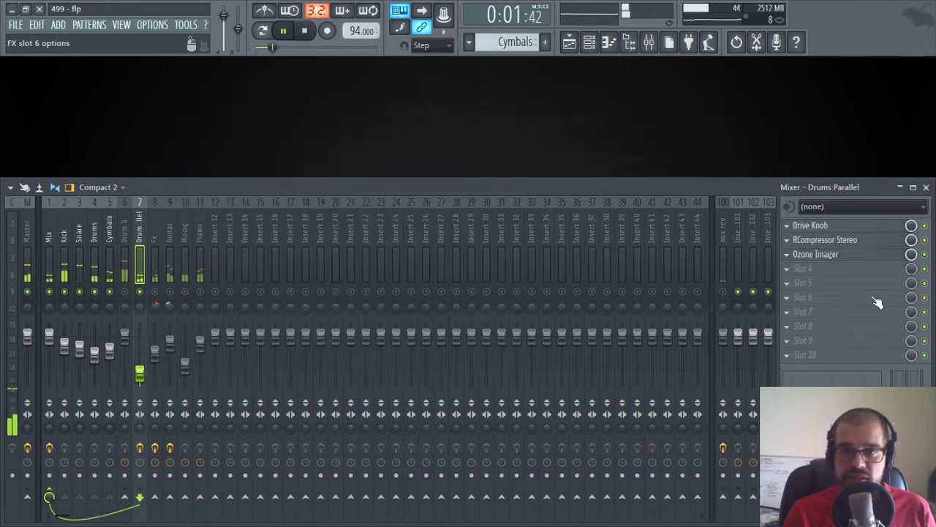
pyautogui.click(926, 240)
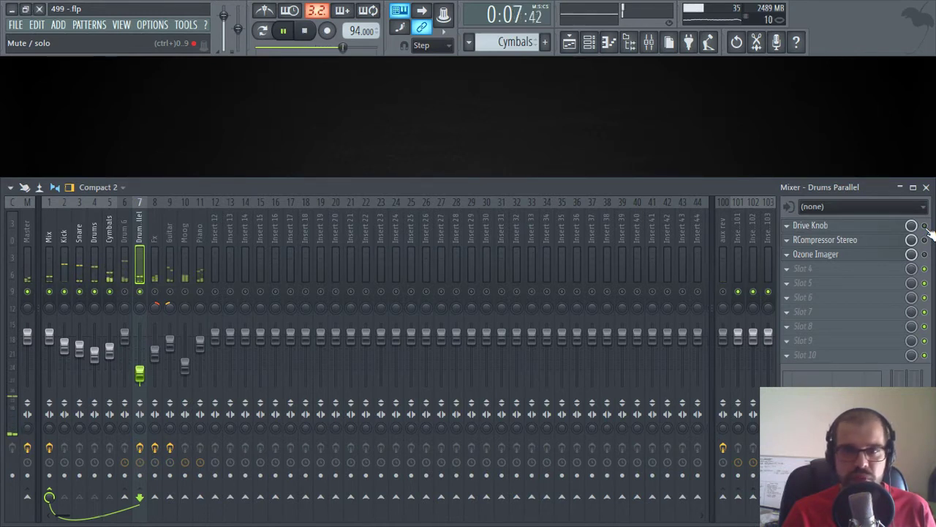
pyautogui.click(925, 240)
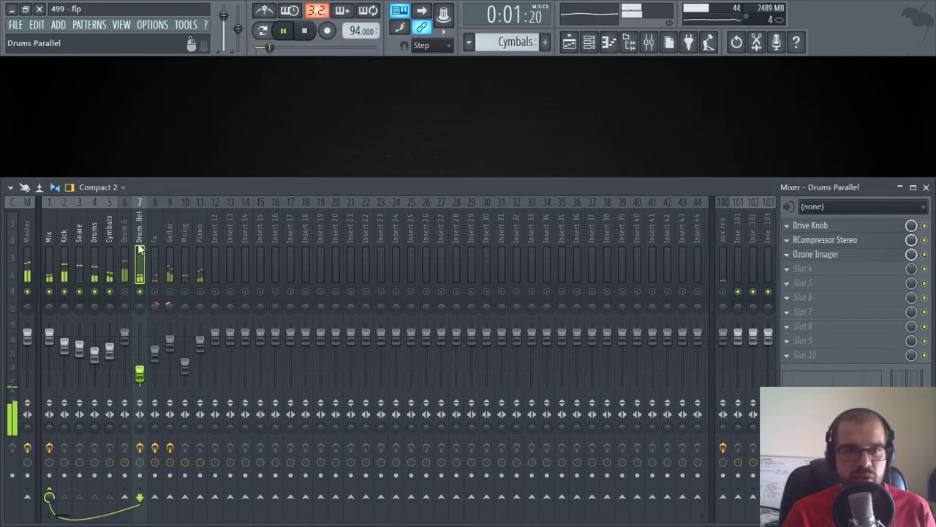
# Step: Unmute the Drum G track and toggle Drums Parallel on and off to compare the drums with and without it
pyautogui.click(139, 292)
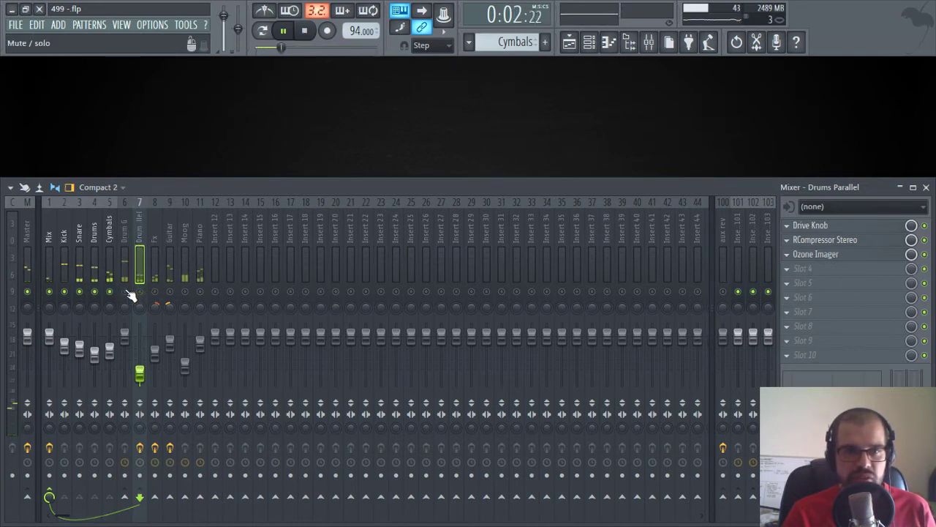
pyautogui.click(126, 231)
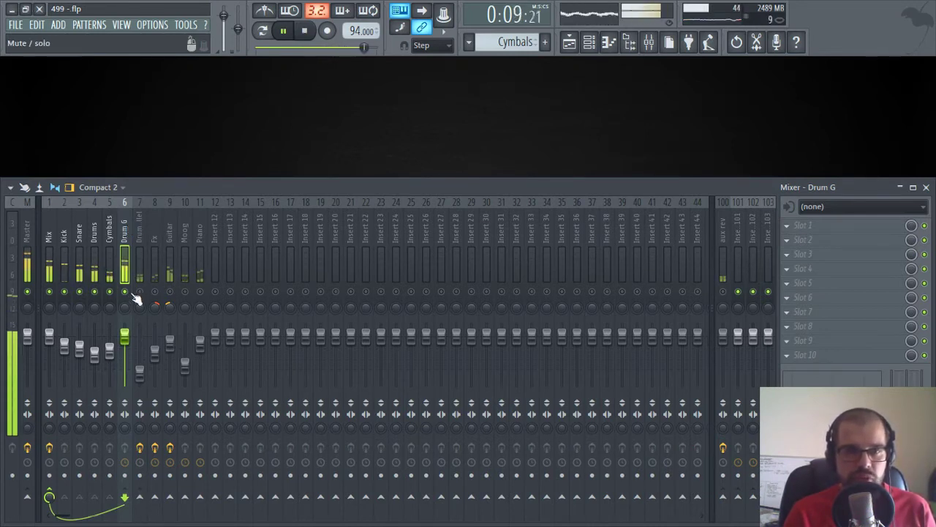
pyautogui.click(142, 292)
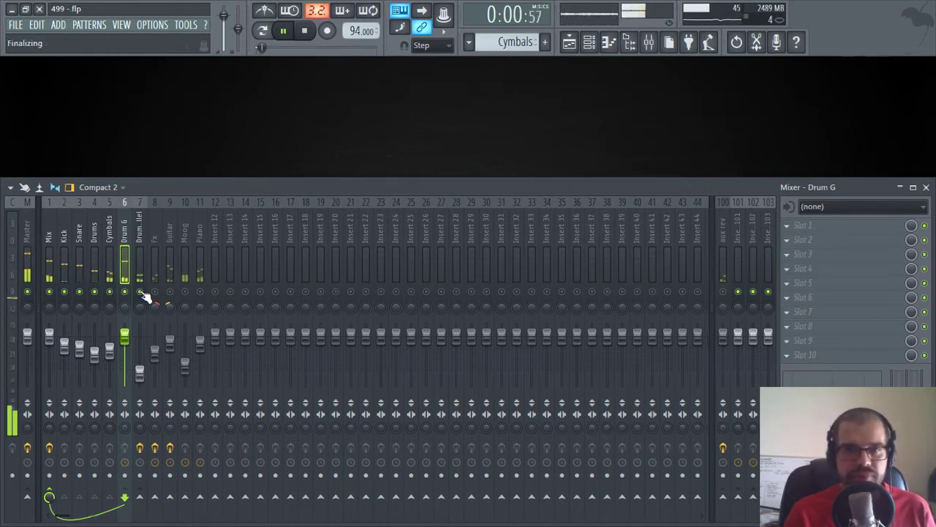
pyautogui.click(139, 291)
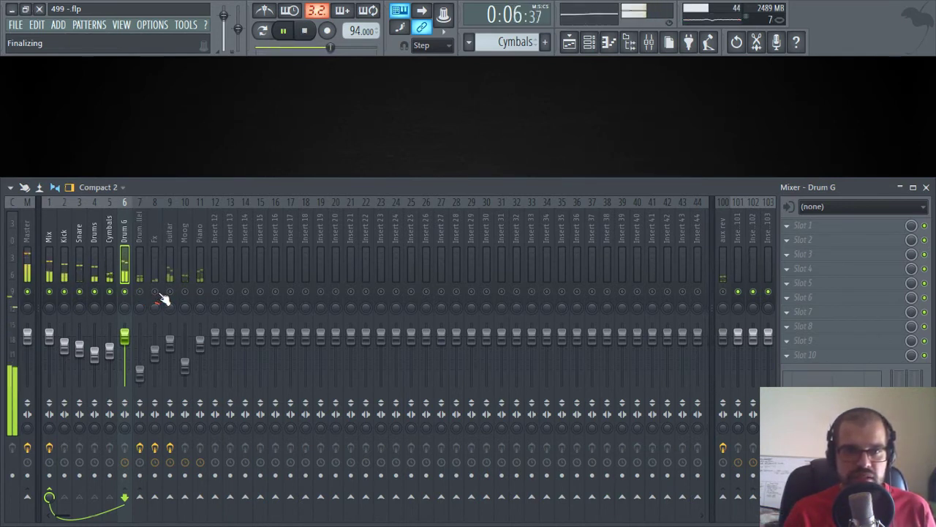
# Step: Unmute the Fx, Guitar, Moog and Piano tracks and compare the mix with Drums Parallel off and on, ending with playback stopped
pyautogui.click(200, 292)
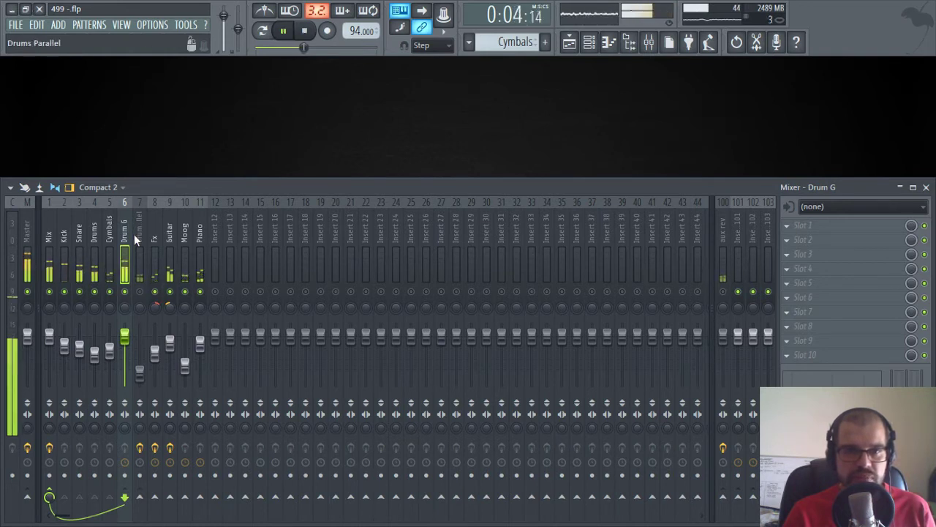
pyautogui.click(144, 294)
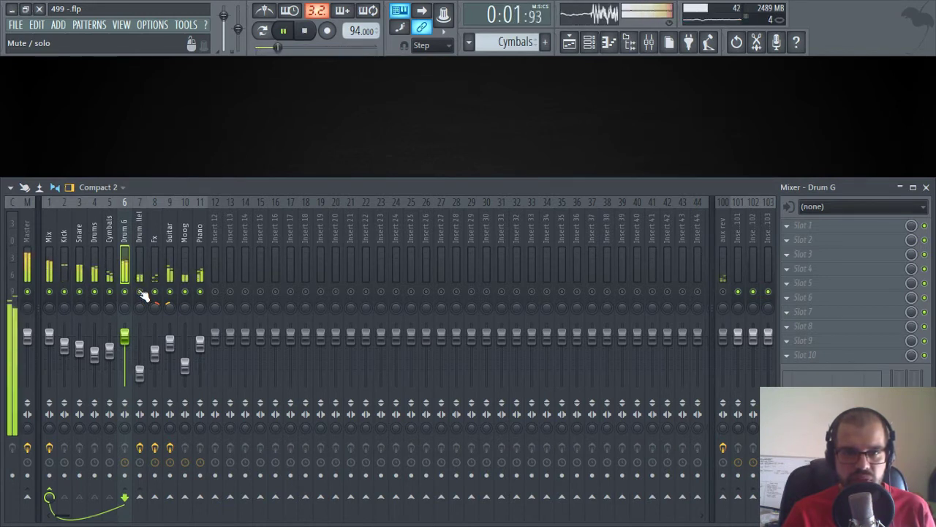
pyautogui.click(144, 294)
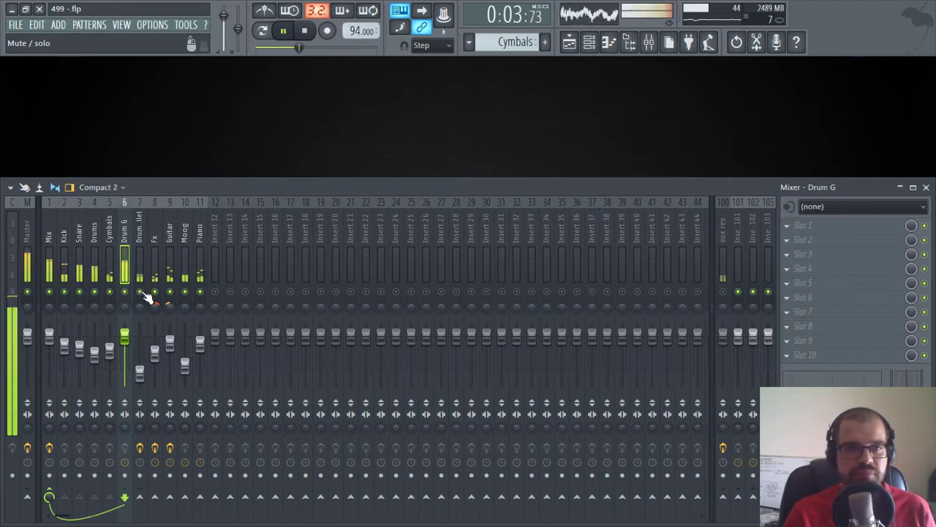
pyautogui.press('space')
# Step: Enable all mixer tracks, including the aux rev track, and replay the full mix to audition the Drums Parallel track
pyautogui.rightClick(201, 293)
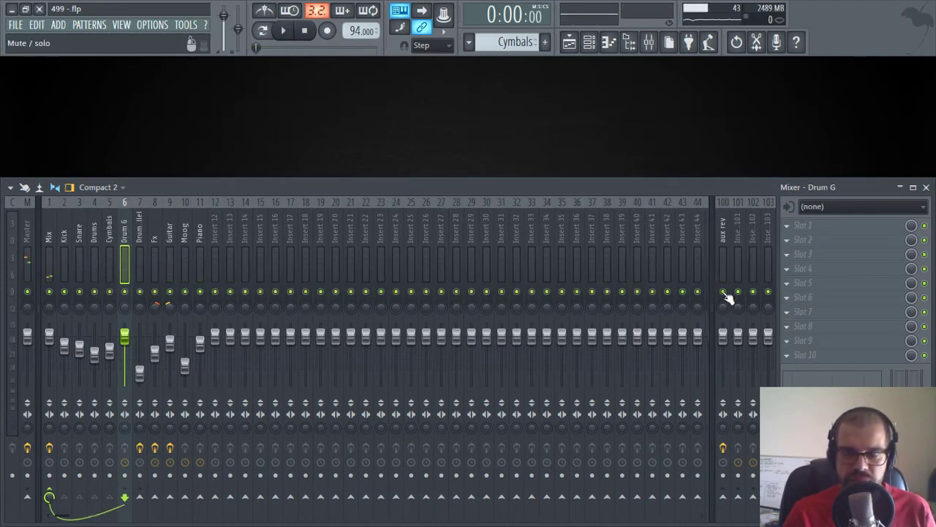
pyautogui.press('space')
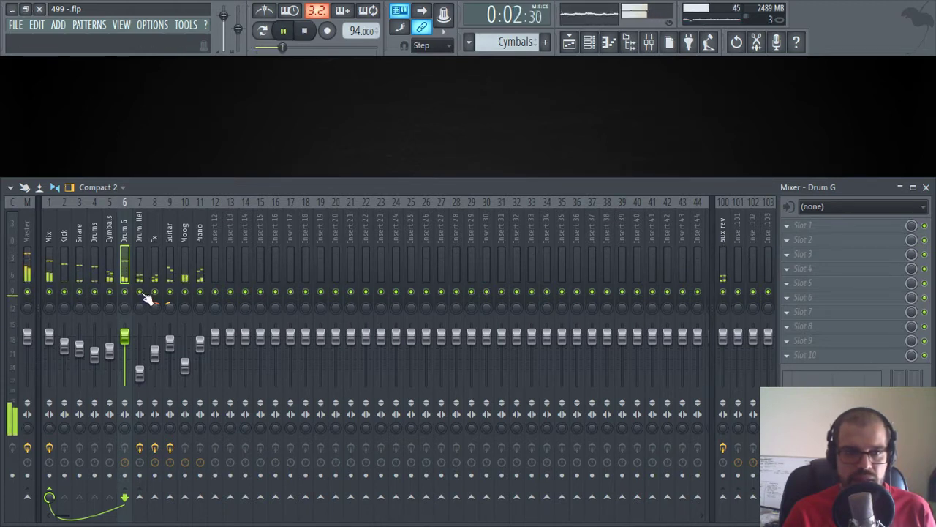
pyautogui.click(140, 229)
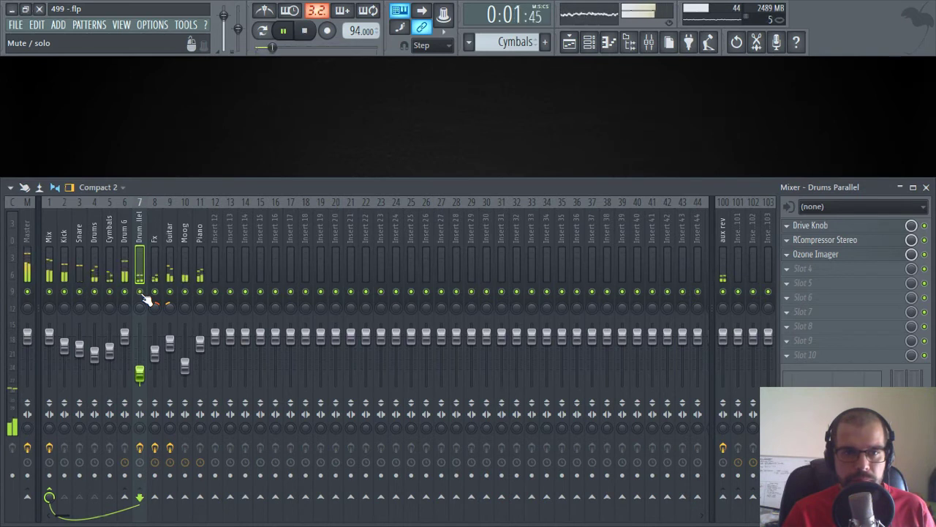
pyautogui.click(307, 31)
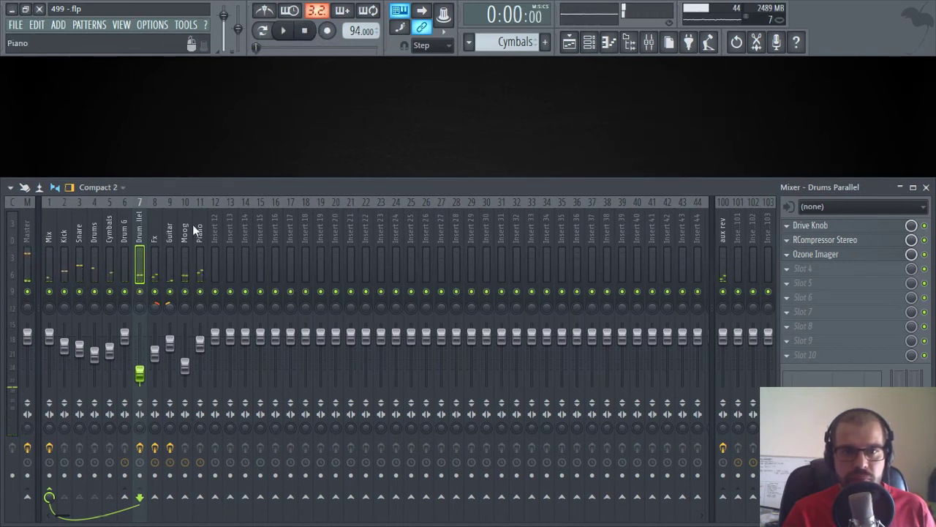
# Step: Mute the Fx to Piano tracks and move the empty Insert 12 track directly beside Drum G as track 7
pyautogui.moveTo(145, 296); pyautogui.dragTo(203, 296)
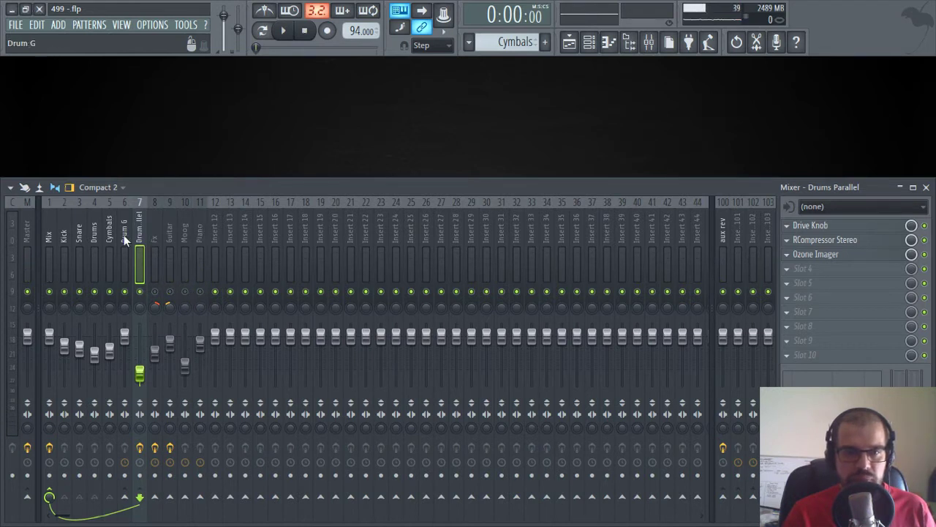
pyautogui.click(213, 234)
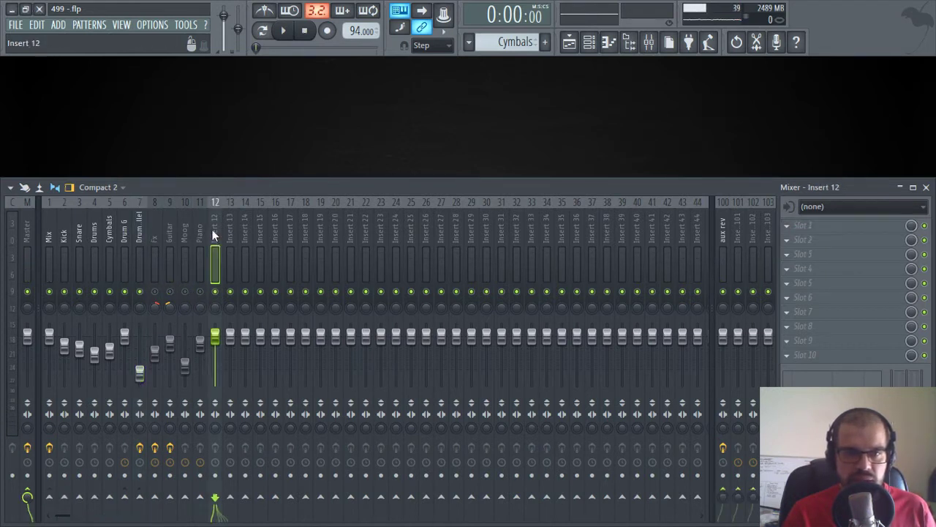
pyautogui.hotkey('alt', 'Left')
pyautogui.hotkey('alt', 'Left')
pyautogui.hotkey('alt', 'Left')
pyautogui.hotkey('alt', 'Left')
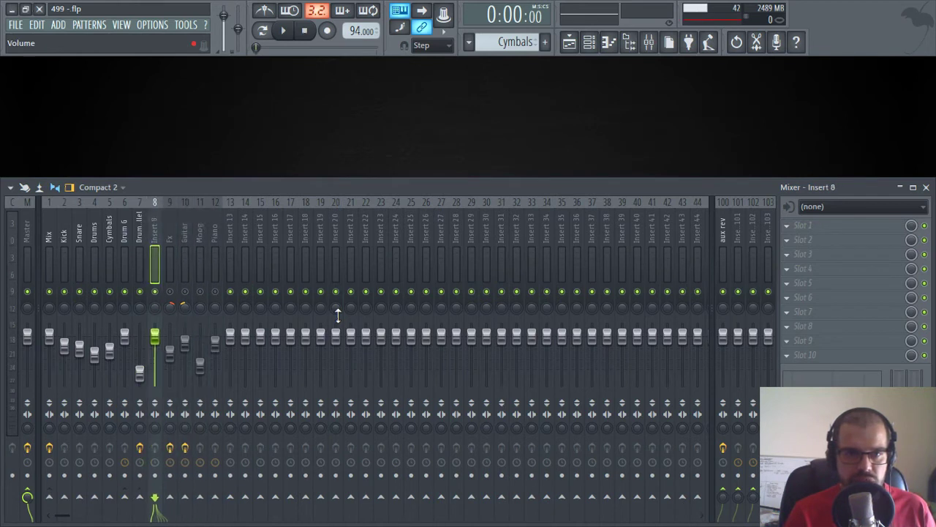
pyautogui.hotkey('alt', 'Left')
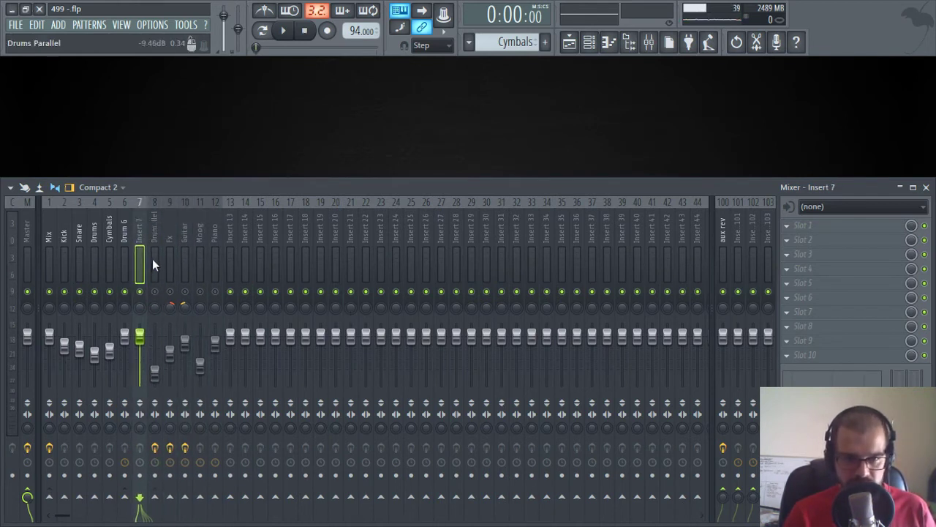
# Step: Copy the Drums Parallel track's mixer state onto the empty track 7 and lower the copy's volume fader slightly
pyautogui.click(123, 236)
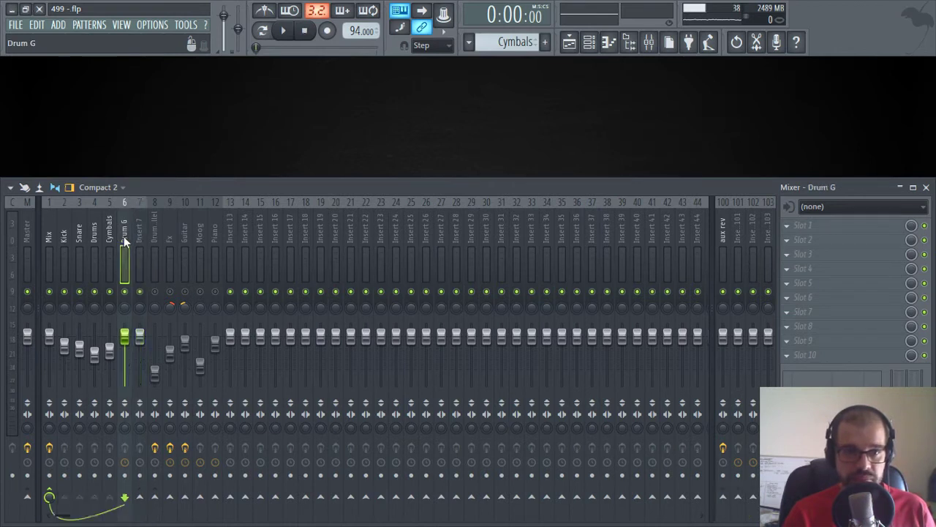
pyautogui.click(159, 260)
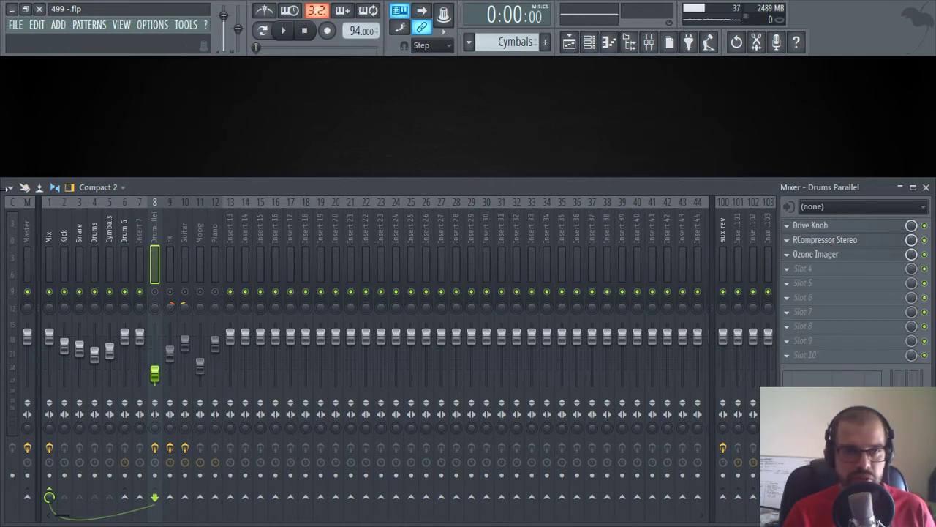
pyautogui.click(10, 189)
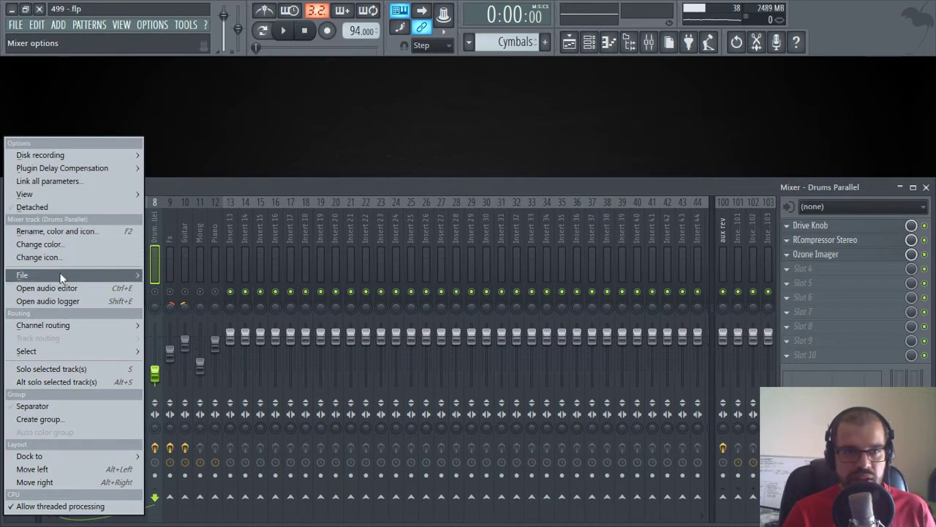
pyautogui.moveTo(61, 276)
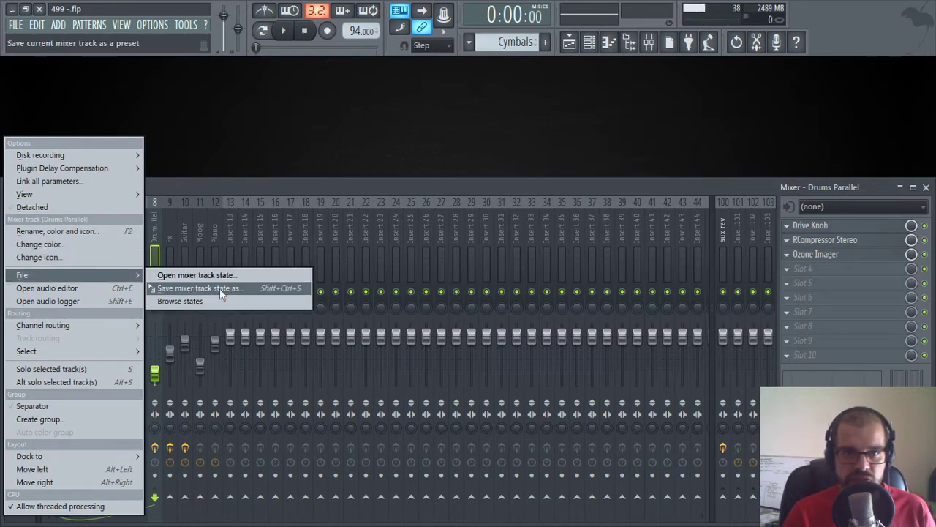
pyautogui.moveTo(220, 288); pyautogui.dragTo(139, 233)
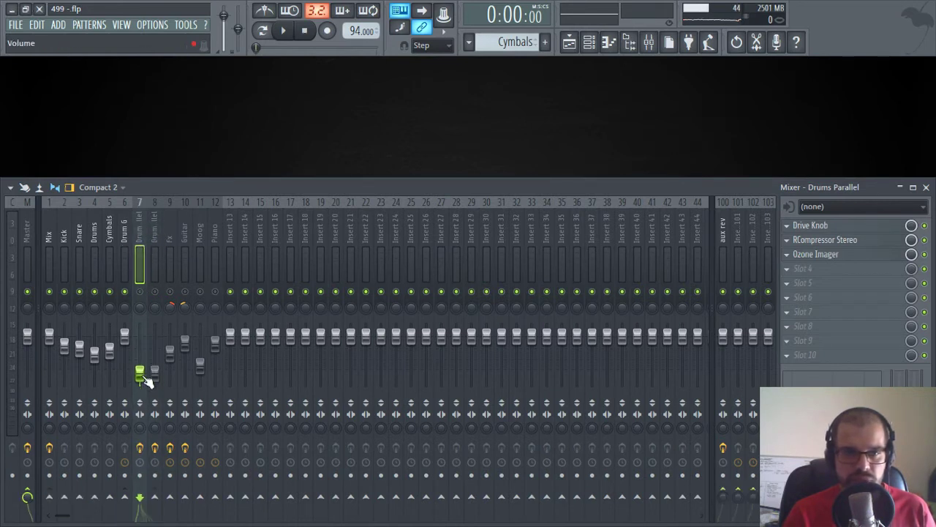
pyautogui.moveTo(146, 381)
pyautogui.mouseDown()
pyautogui.moveTo(146, 340)
pyautogui.moveTo(149, 388)
pyautogui.mouseUp()
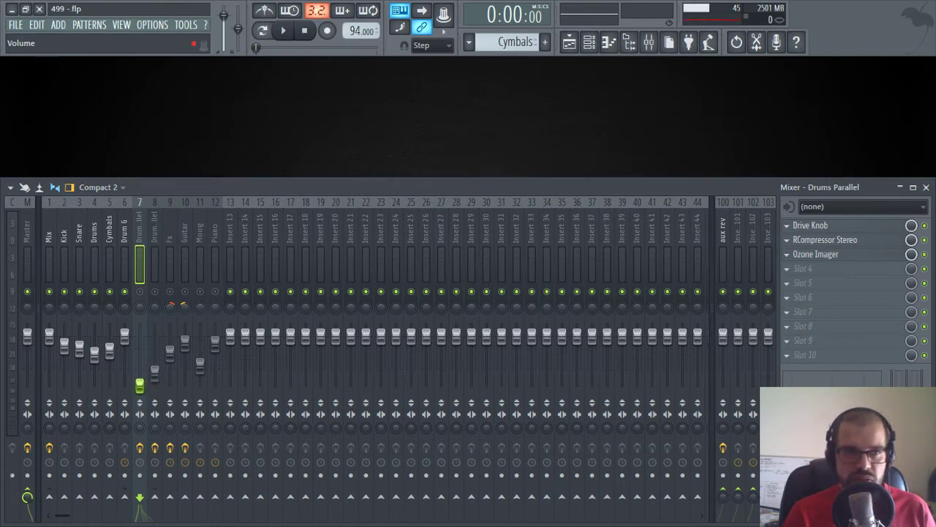
# Step: Check the routing of the Kick to Cymbals tracks and enable a send from Drum G to the copied Drums Parallel track 7
pyautogui.click(125, 242)
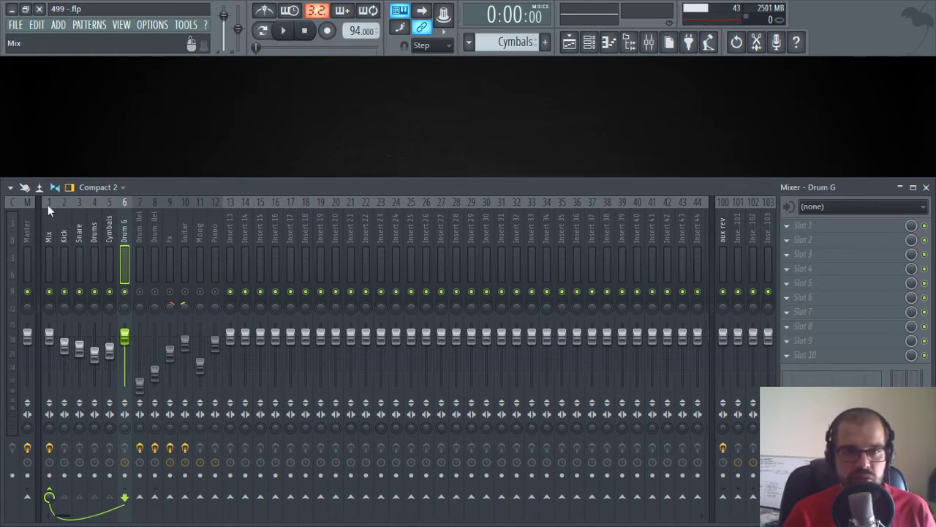
pyautogui.moveTo(72, 234); pyautogui.dragTo(106, 239)
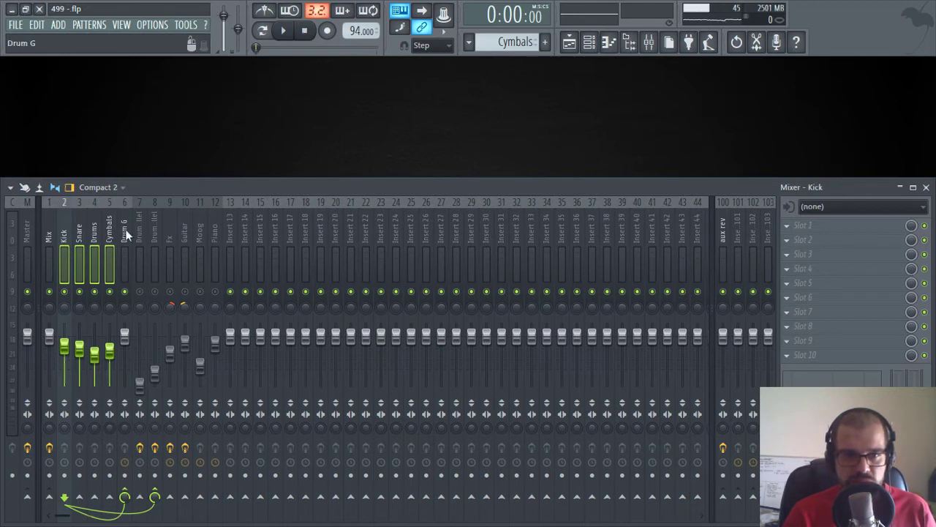
pyautogui.click(125, 232)
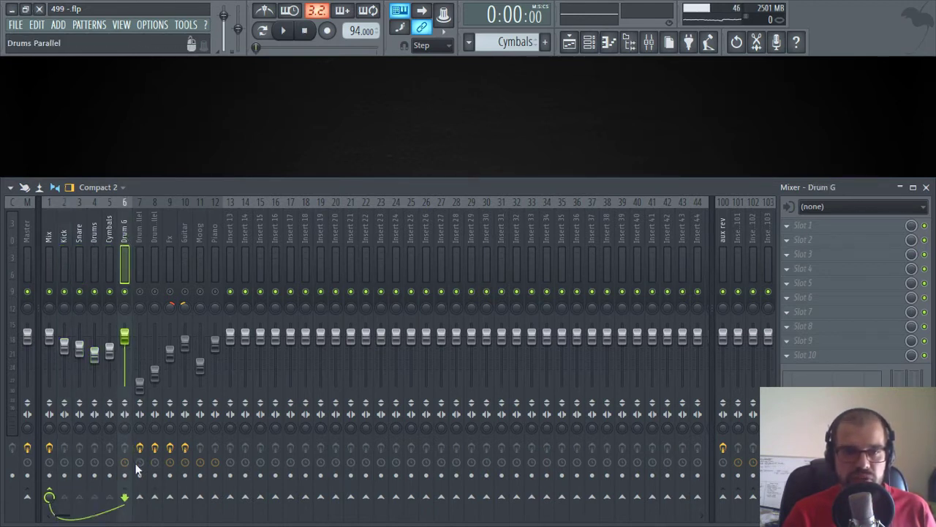
pyautogui.click(140, 498)
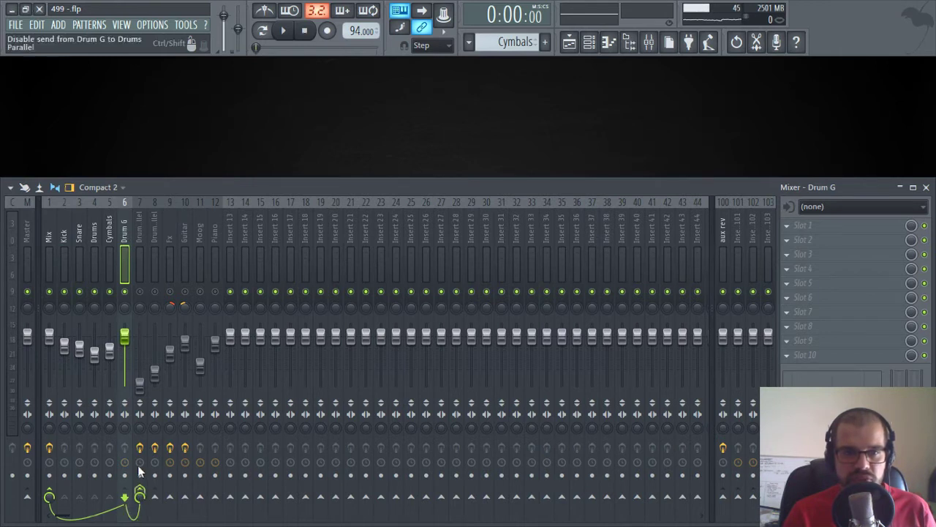
# Step: Check the routing between Drum G and the copied Drums Parallel track 7, and enable track 7
pyautogui.click(139, 226)
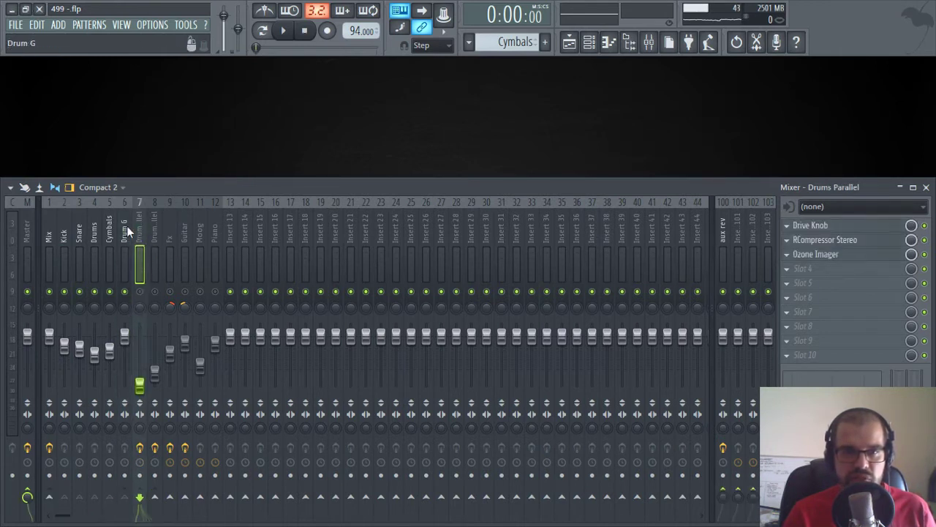
pyautogui.click(125, 246)
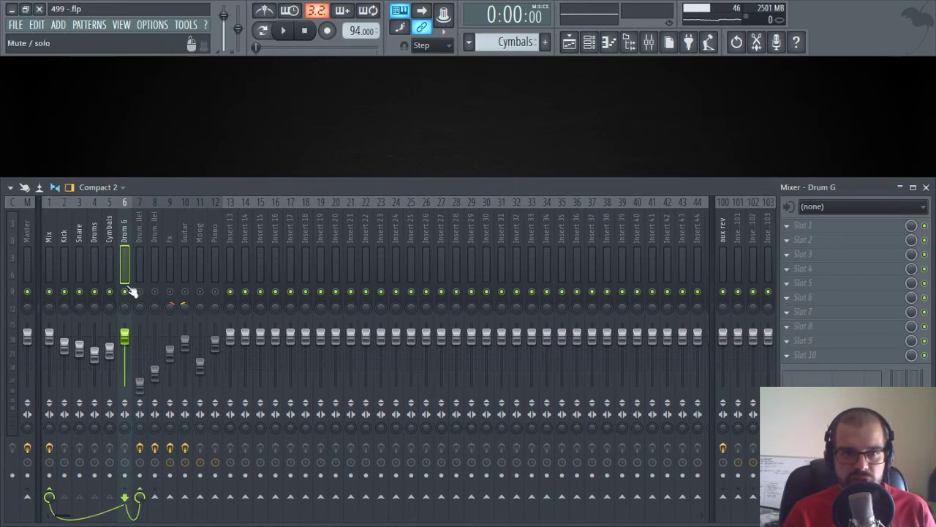
pyautogui.click(138, 237)
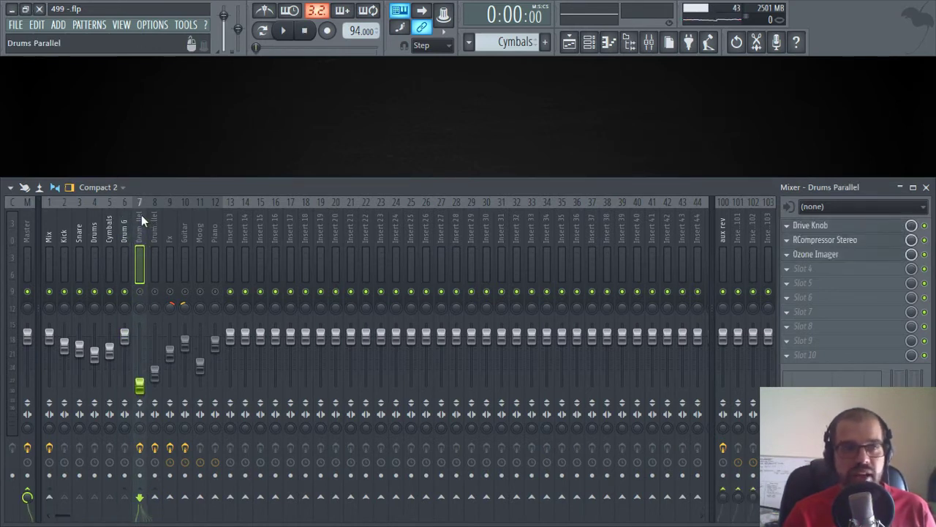
pyautogui.click(141, 292)
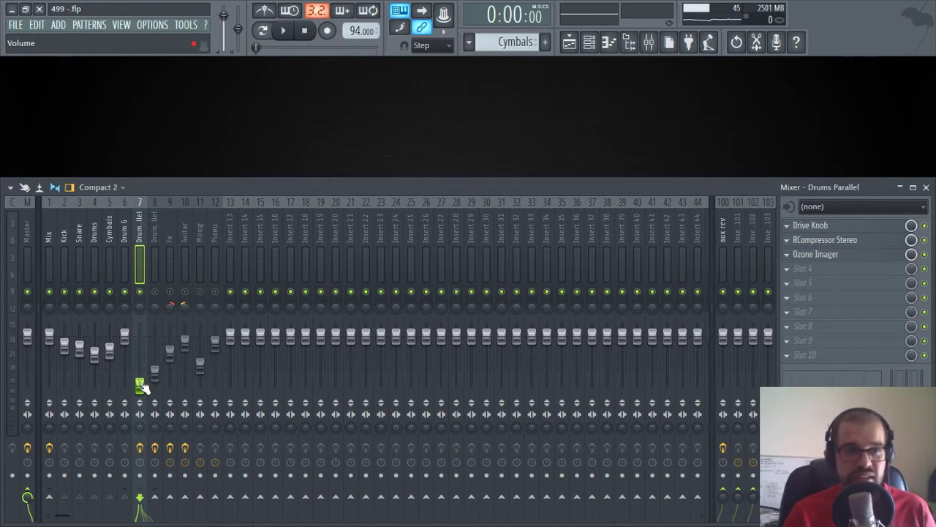
# Step: Audition the mix while matching the copied track 7's volume to Drums Parallel track 8 by copying its 20% value, then stop playback
pyautogui.press('space')
pyautogui.moveTo(141, 387); pyautogui.dragTo(140, 373)
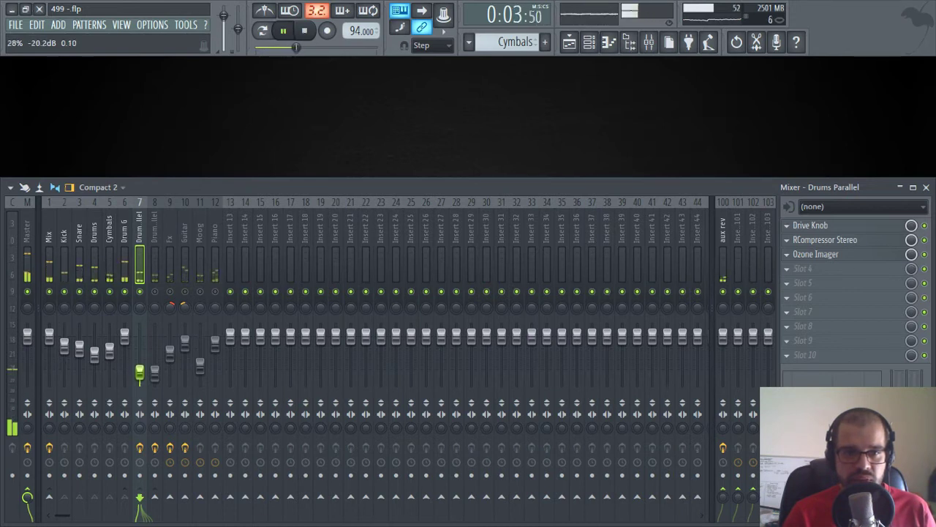
pyautogui.rightClick(156, 376)
pyautogui.click(199, 467)
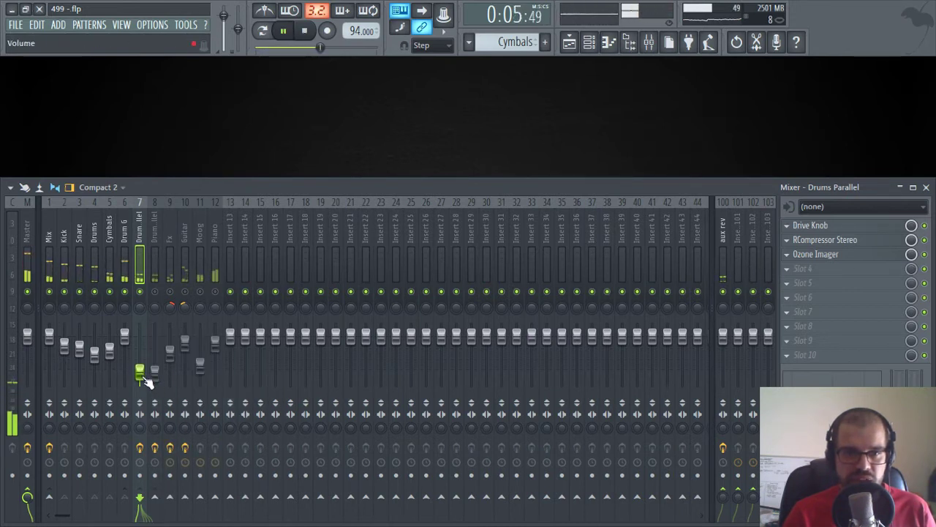
pyautogui.rightClick(146, 378)
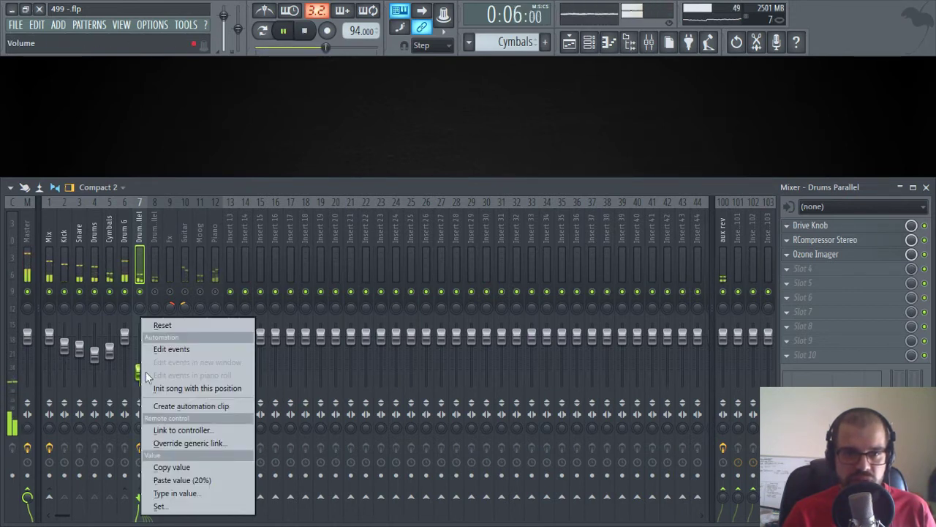
pyautogui.click(195, 477)
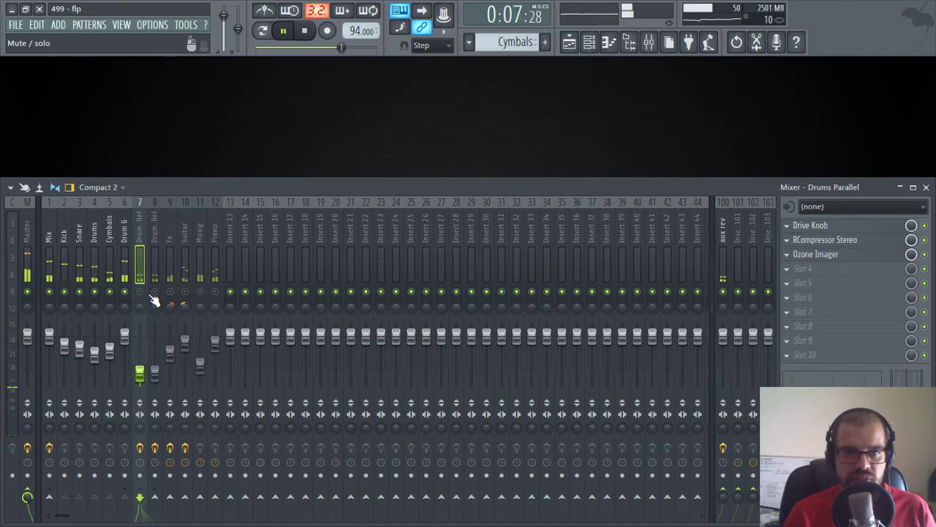
pyautogui.press('space')
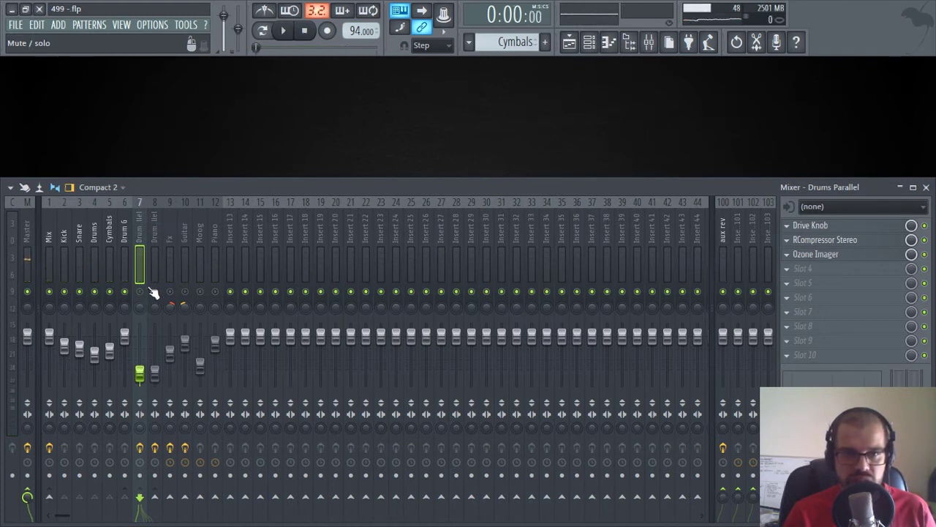
# Step: Check the Kick to Cymbals sends and briefly audition the mix with the original Drums Parallel track 8 enabled
pyautogui.moveTo(63, 231); pyautogui.dragTo(110, 240)
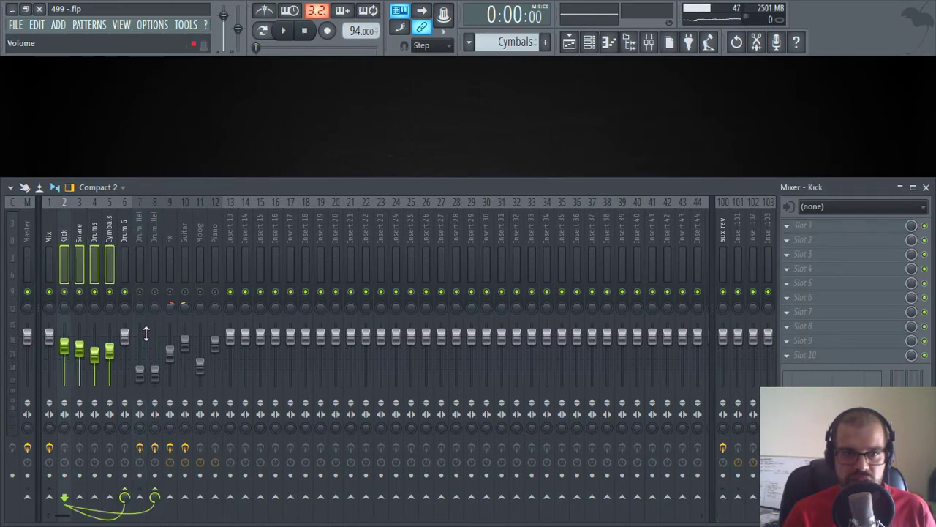
pyautogui.click(158, 218)
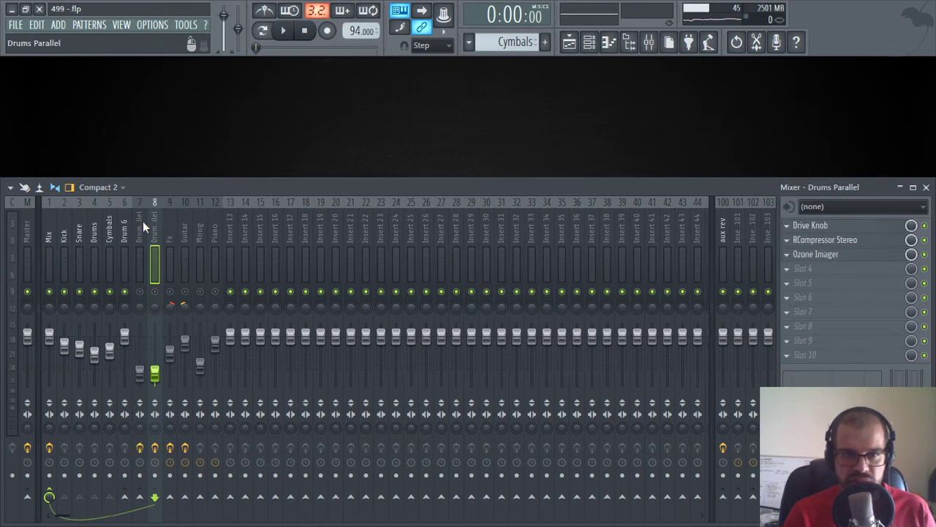
pyautogui.press('space')
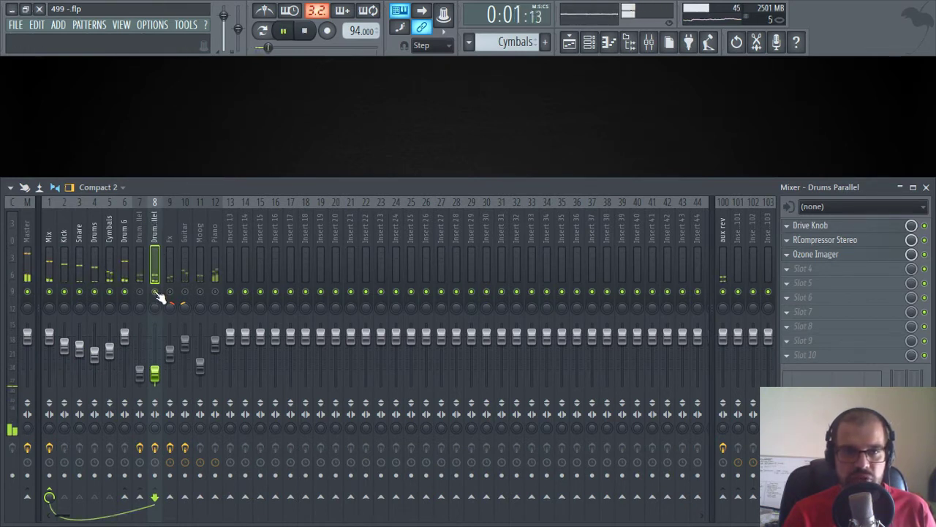
pyautogui.press('space')
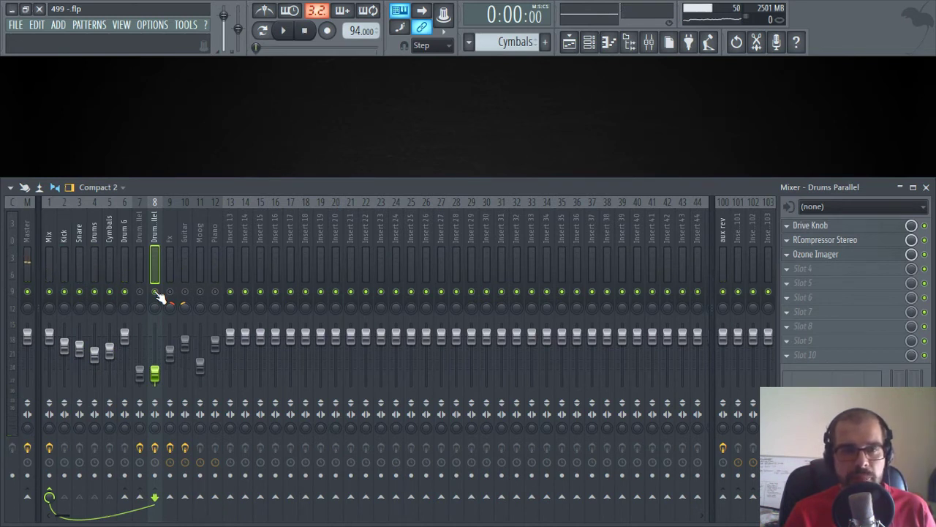
# Step: Disable the send from Drum G to the copied Drums Parallel track 7 and play the mix
pyautogui.click(139, 242)
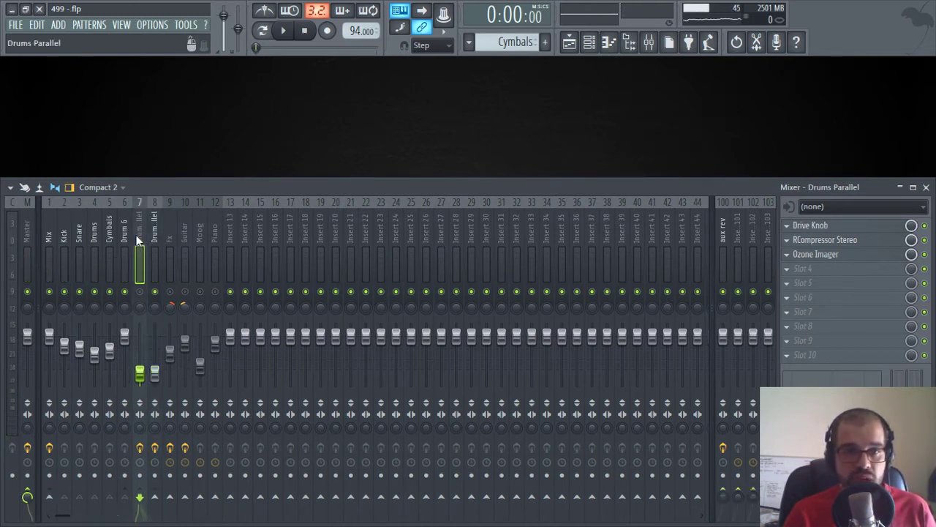
pyautogui.click(124, 227)
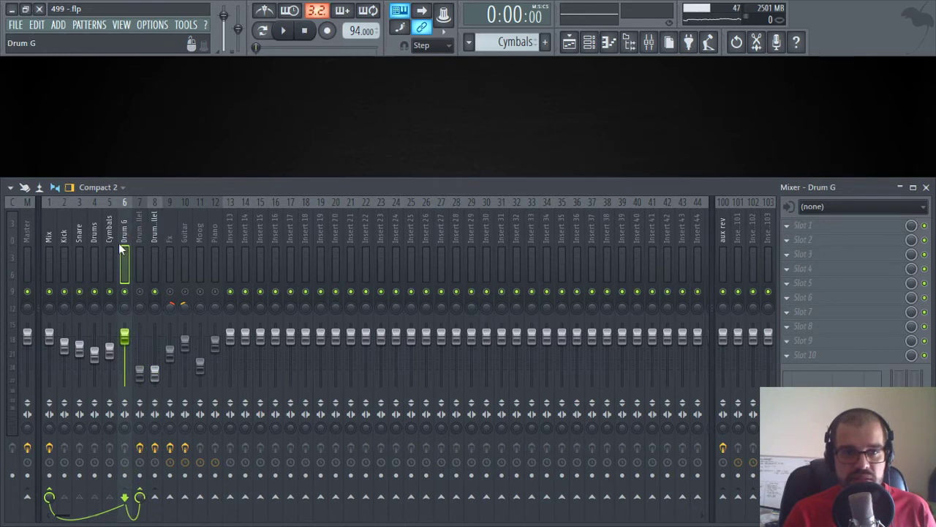
pyautogui.click(140, 495)
pyautogui.press('space')
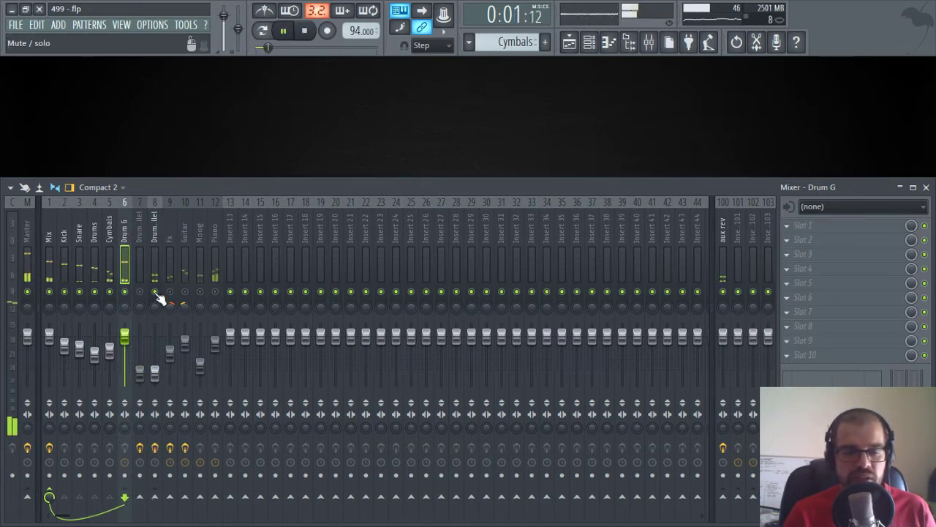
# Step: Toggle the send from Drum G to track 7 during playback to compare the sound, leave it disabled, and stop
pyautogui.click(141, 497)
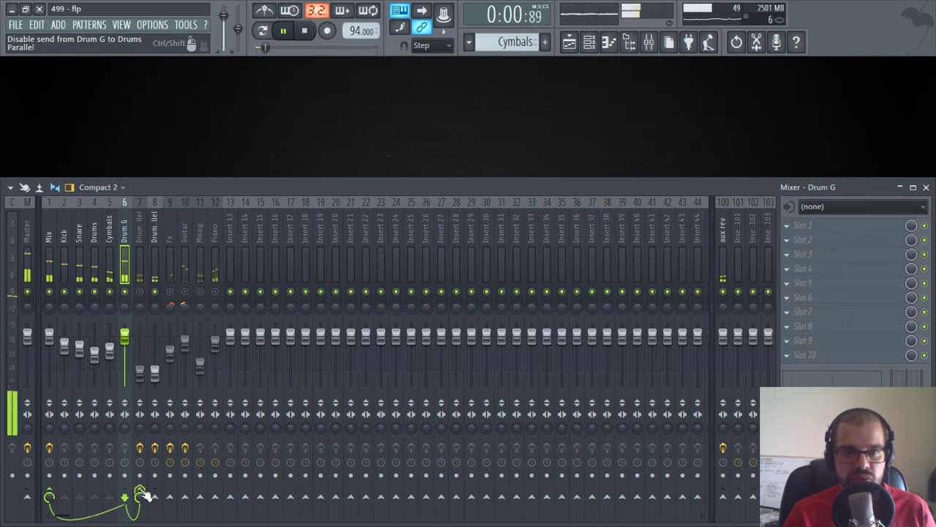
pyautogui.click(140, 497)
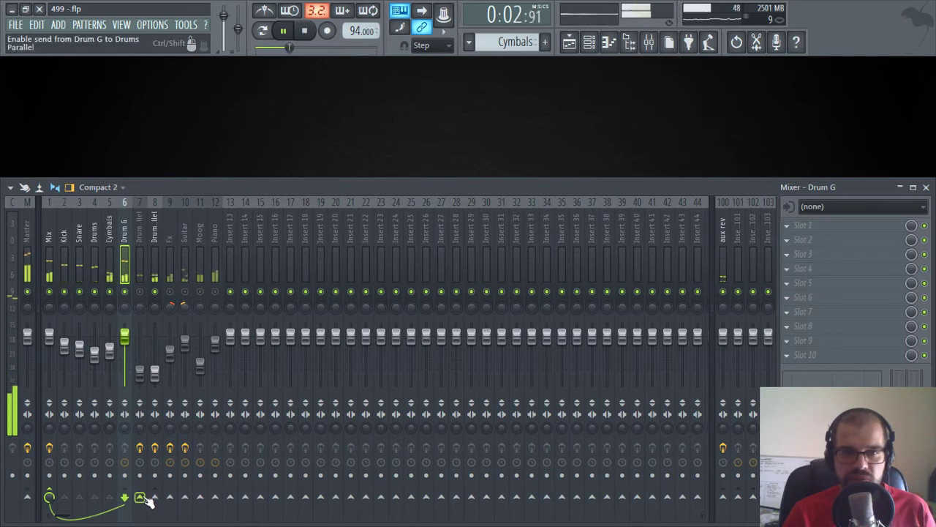
pyautogui.click(140, 497)
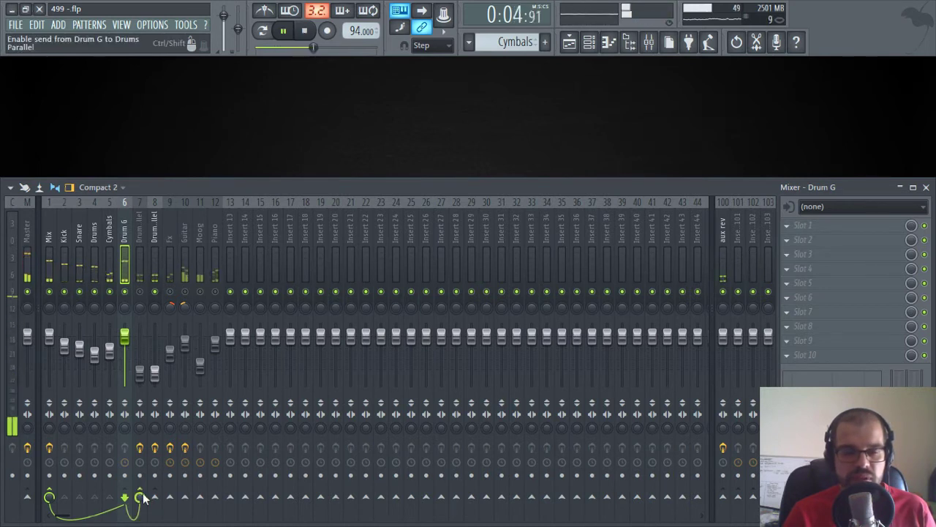
pyautogui.click(140, 498)
pyautogui.press('space')
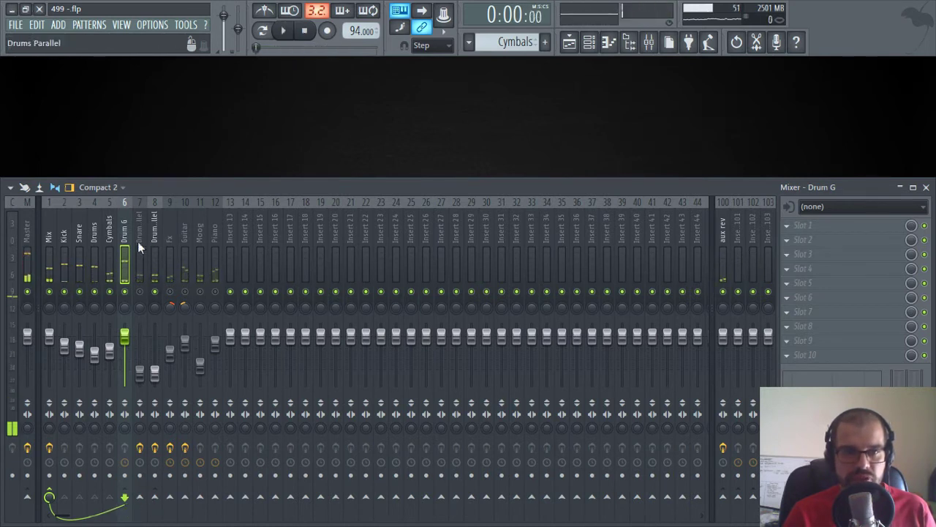
# Step: Compare the routing of Drum G and the two Drums Parallel tracks by selecting each in turn
pyautogui.click(138, 227)
pyautogui.click(152, 234)
pyautogui.click(126, 227)
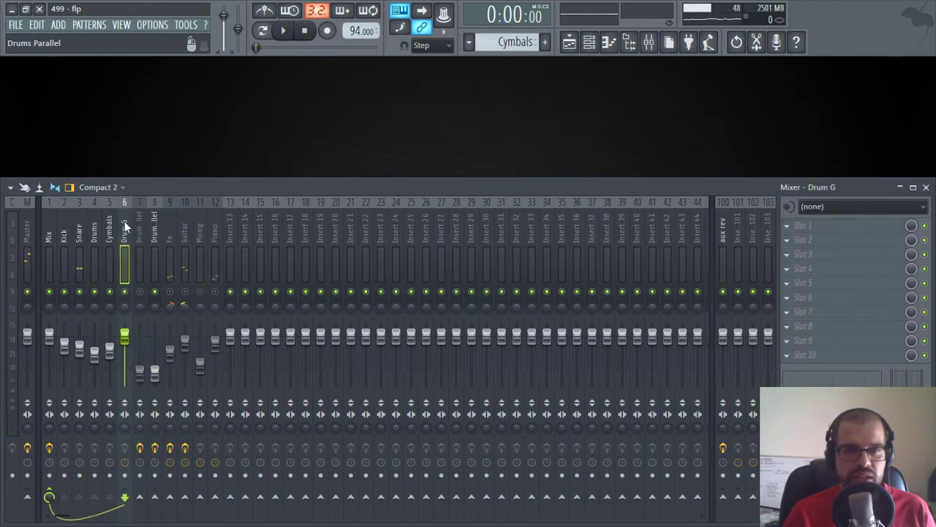
pyautogui.click(138, 230)
pyautogui.click(153, 237)
pyautogui.click(139, 231)
pyautogui.click(123, 229)
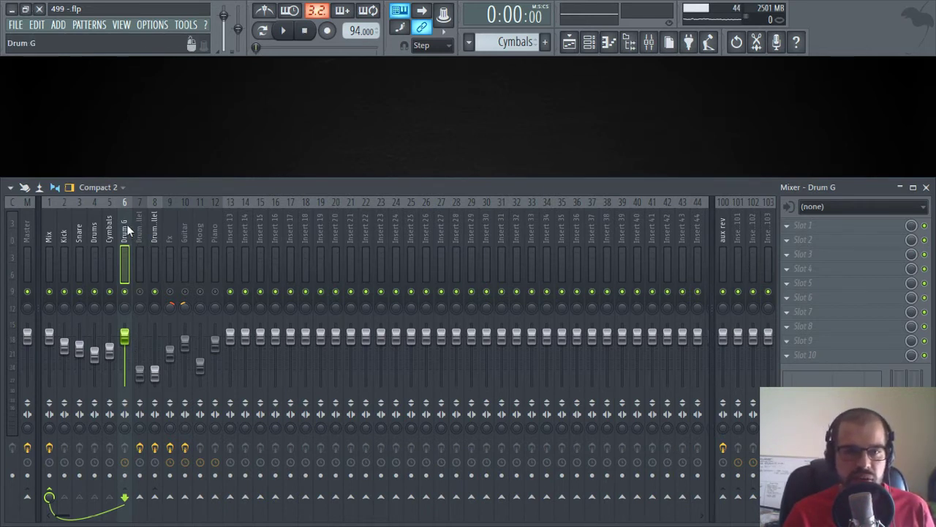
# Step: Switch the send from Drum G to Drums Parallel track 7 on and off twice, leaving it disabled
pyautogui.click(142, 500)
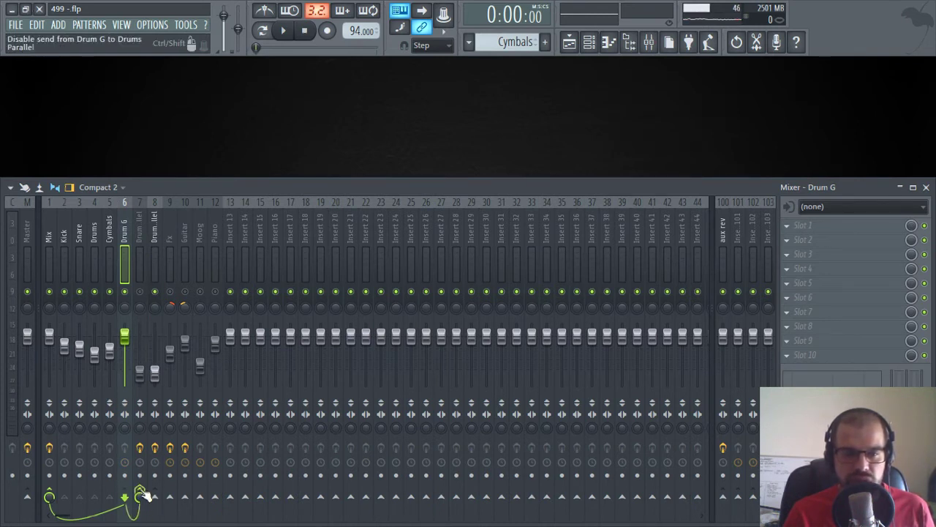
pyautogui.click(140, 497)
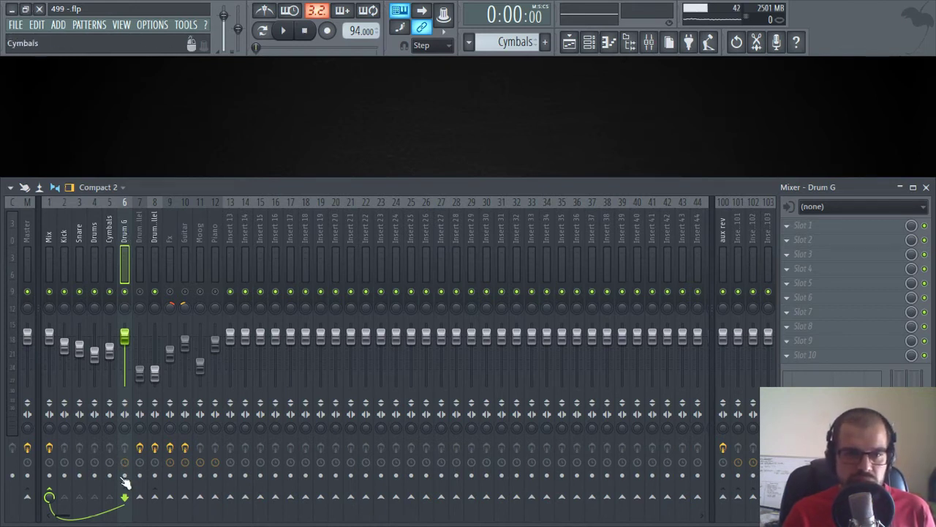
pyautogui.click(140, 499)
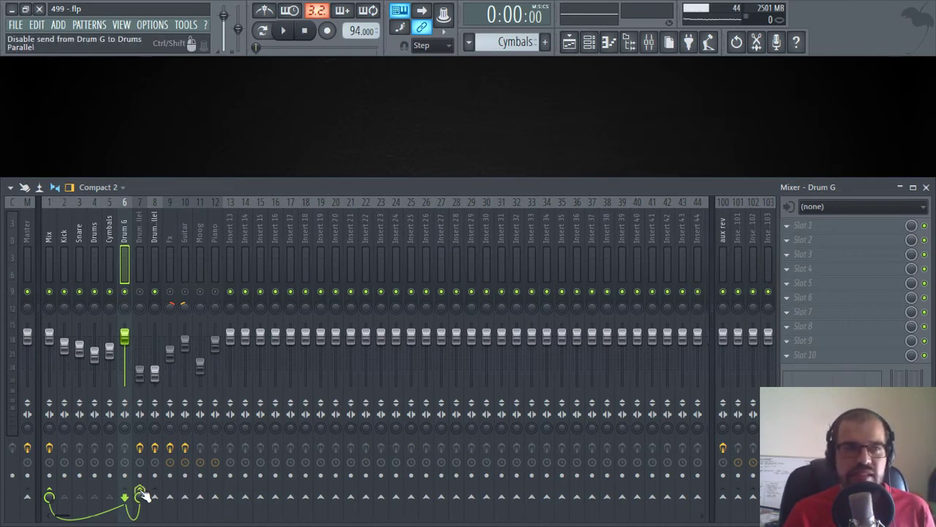
pyautogui.click(139, 495)
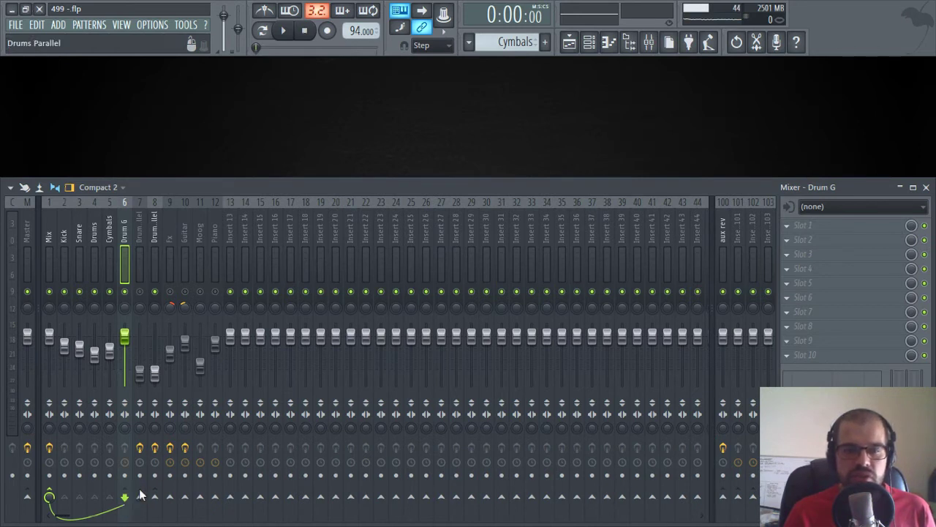
# Step: Move the copied Drums Parallel track from position 7 to position 14, past the Piano track
pyautogui.click(142, 232)
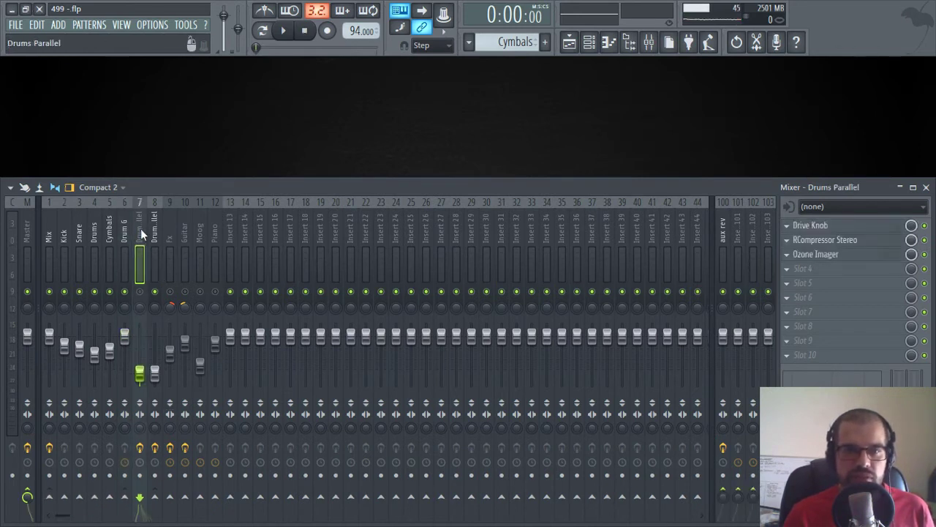
pyautogui.scroll(-4, 141, 228)
pyautogui.scroll(-3, 141, 233)
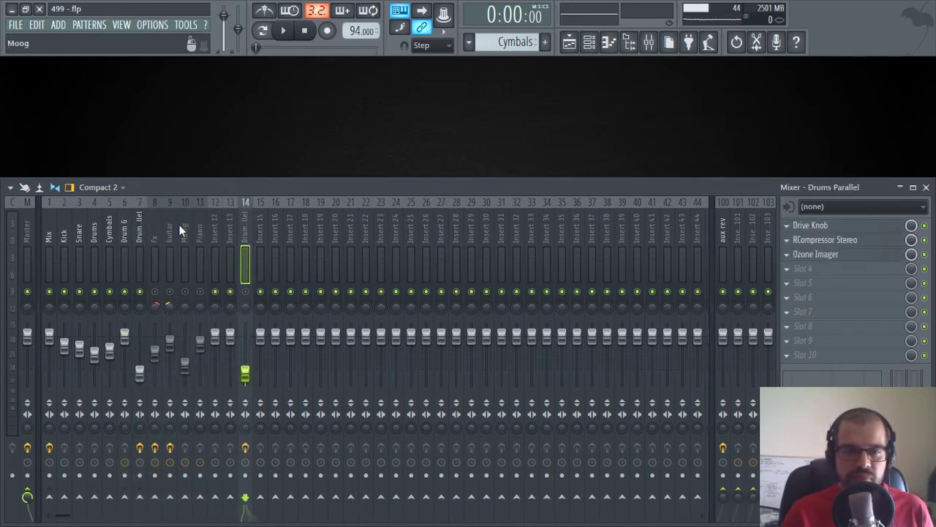
# Step: Reset the copied Drums Parallel track 14 to an empty insert using the mixer track state of Insert 15
pyautogui.click(260, 223)
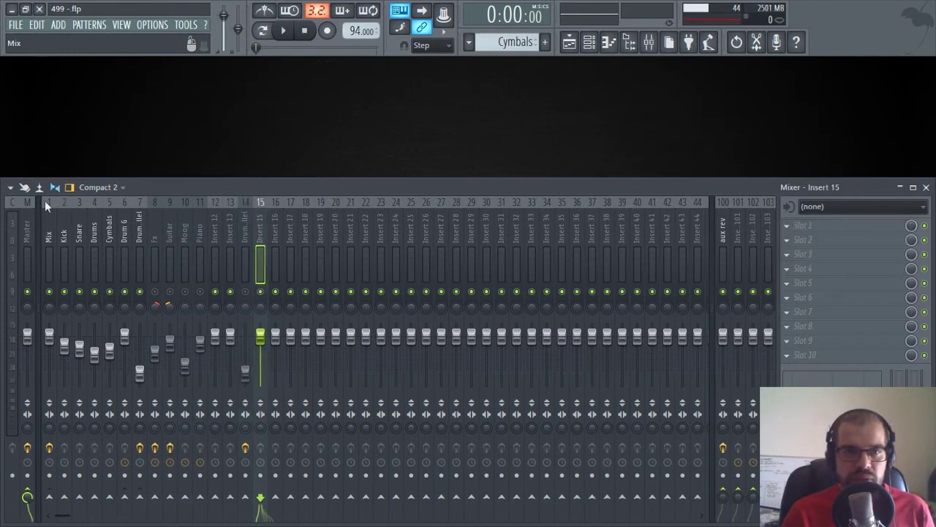
pyautogui.click(11, 188)
pyautogui.moveTo(61, 279)
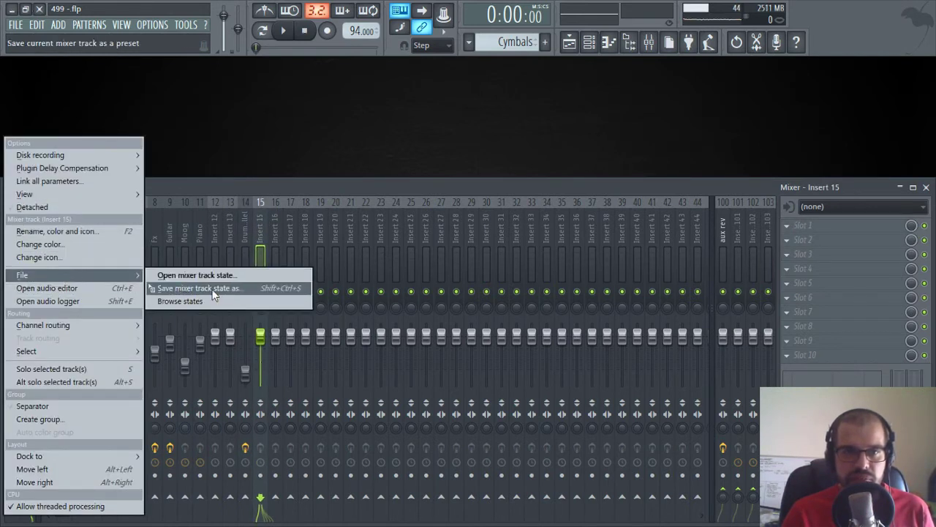
pyautogui.moveTo(250, 235); pyautogui.dragTo(251, 229)
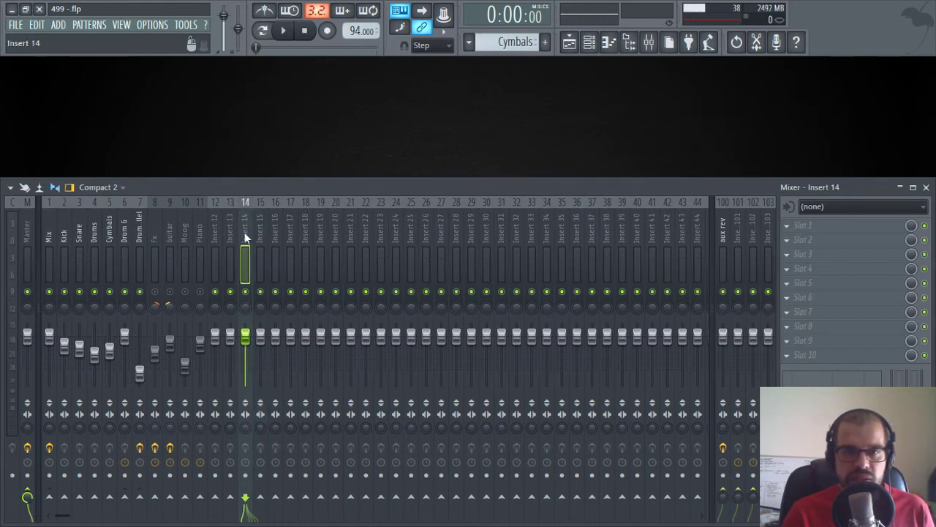
# Step: Examine the routing of the Cymbals, Drum G, Drums Parallel and remaining drum tracks back to Kick
pyautogui.click(122, 239)
pyautogui.click(243, 229)
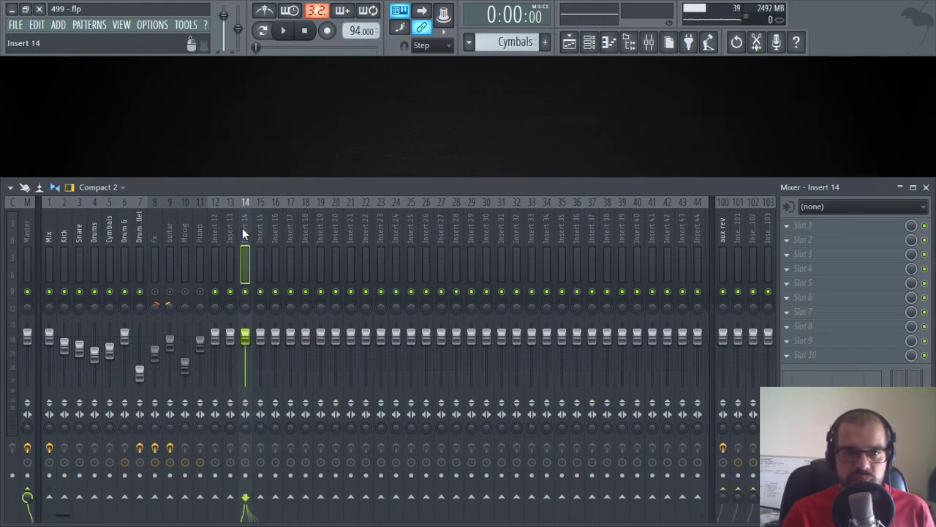
pyautogui.click(110, 224)
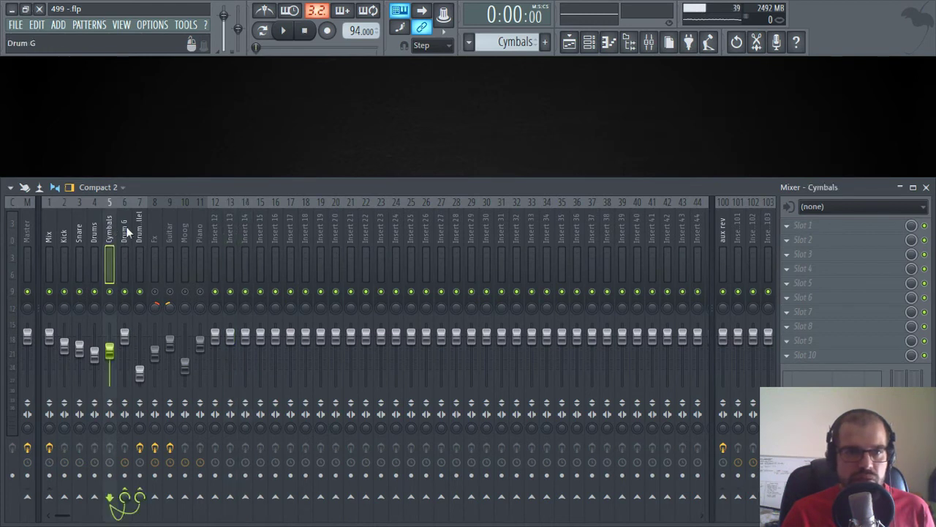
pyautogui.click(125, 226)
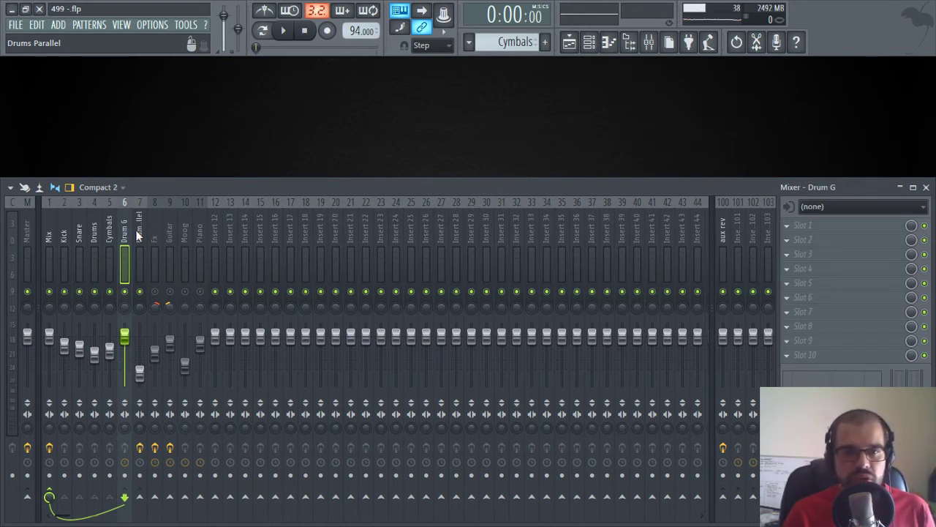
pyautogui.press('Right')
pyautogui.press('Left')
pyautogui.press('Left')
pyautogui.press('Left')
pyautogui.press('Left')
pyautogui.press('Left')
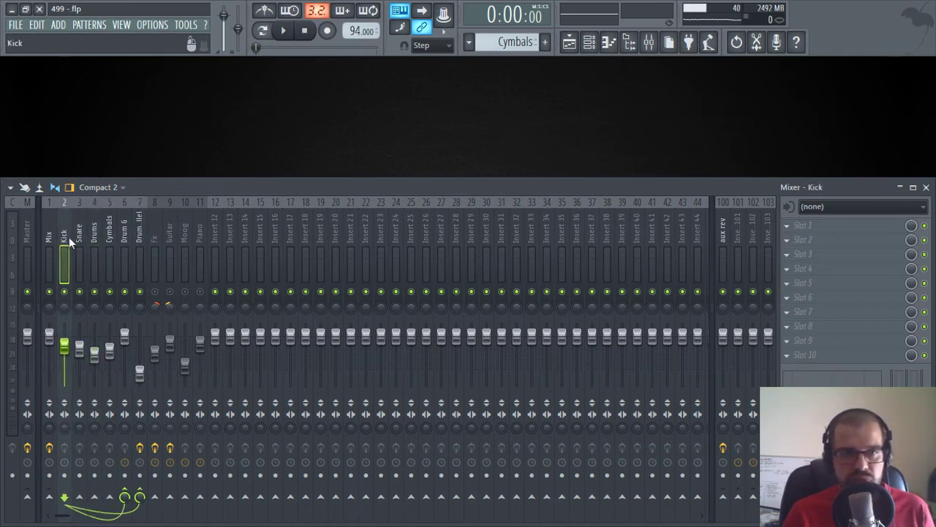
# Step: Select the Kick through Cymbals tracks as a group and compare the routing and effects of Drums Parallel and Drum G
pyautogui.moveTo(69, 237); pyautogui.dragTo(112, 241)
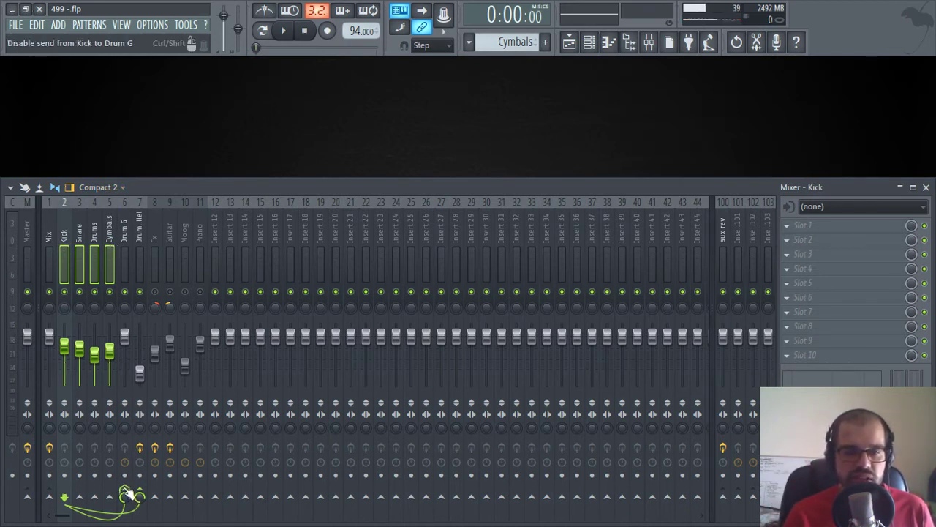
pyautogui.click(137, 234)
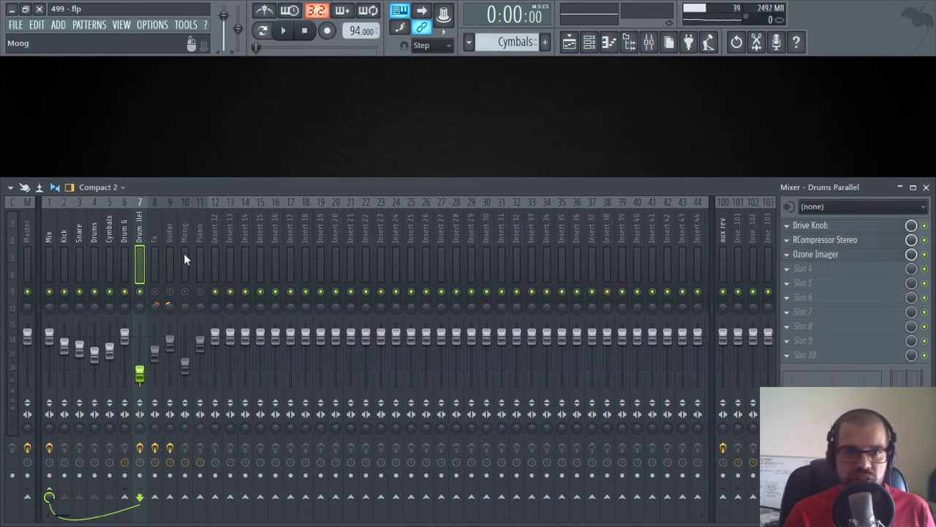
pyautogui.click(123, 236)
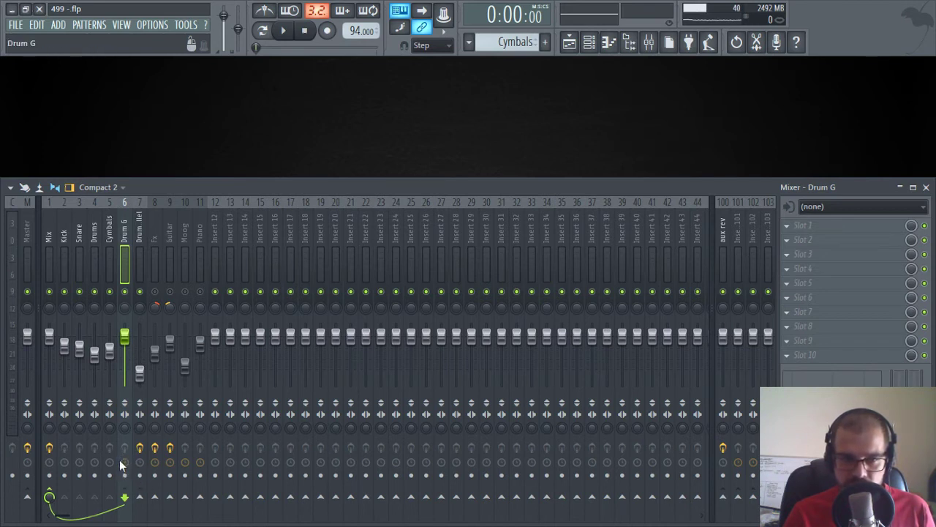
pyautogui.click(144, 238)
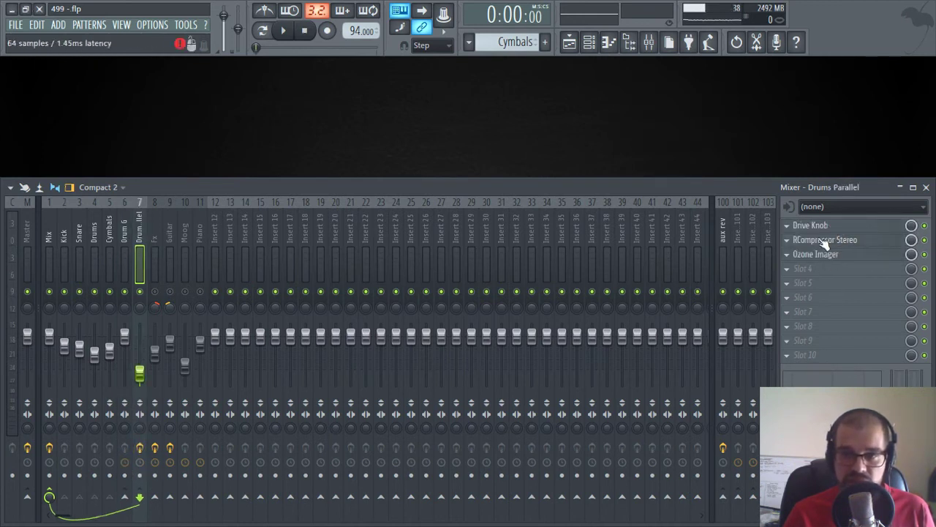
pyautogui.click(125, 466)
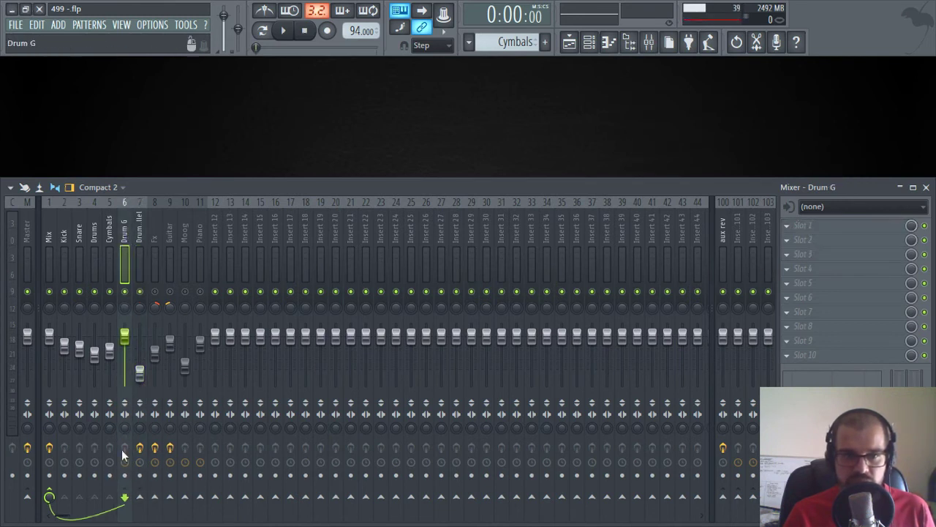
# Step: Check the sends of the individual drum tracks from Cymbals back to Kick, and follow them to Drums Parallel and Drum G
pyautogui.click(80, 231)
pyautogui.click(110, 231)
pyautogui.click(78, 230)
pyautogui.click(67, 232)
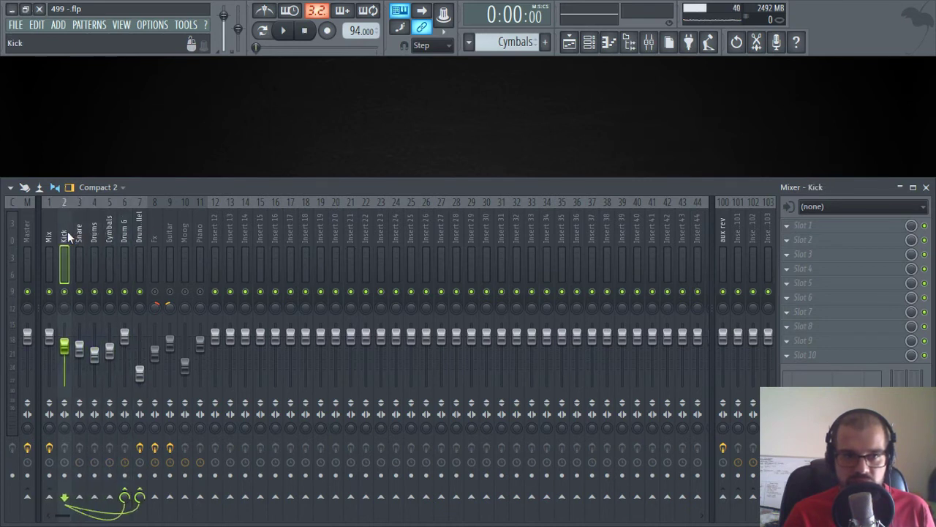
pyautogui.moveTo(65, 241); pyautogui.dragTo(115, 239)
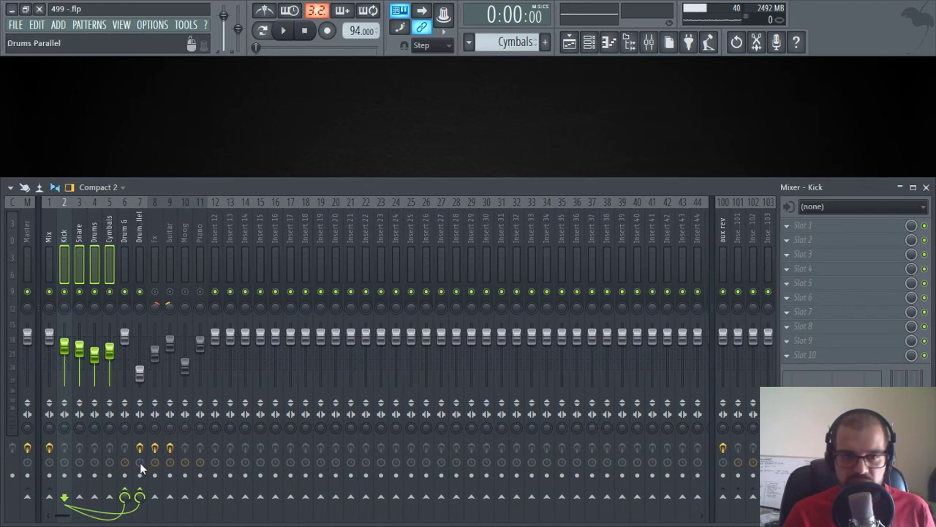
pyautogui.click(140, 228)
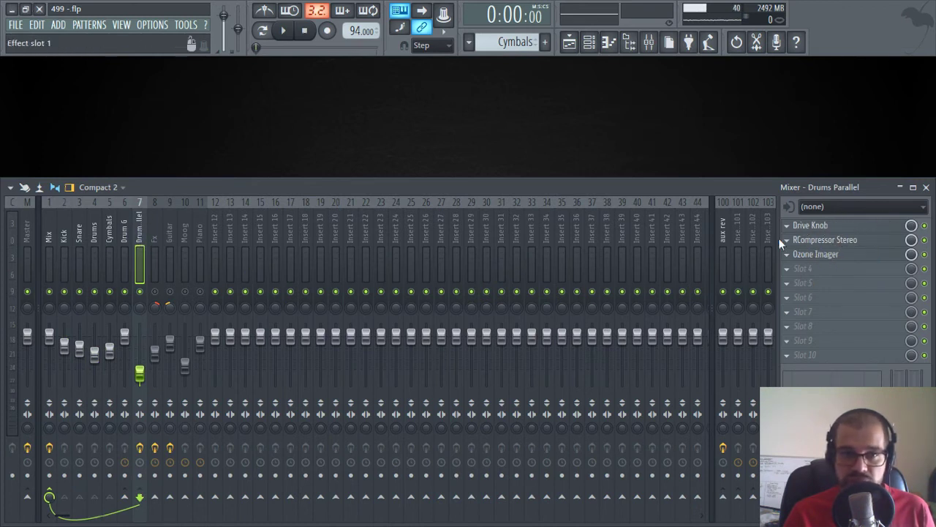
pyautogui.click(126, 223)
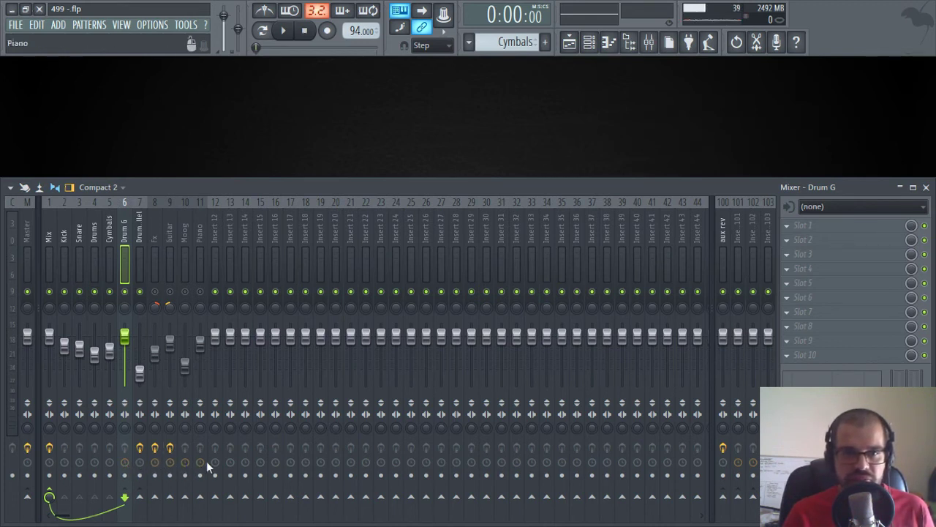
# Step: Unmute the Fx, Guitar, Moog and Piano tracks, and play the full mix while muting and unmuting Drums Parallel
pyautogui.rightClick(140, 293)
pyautogui.rightClick(141, 293)
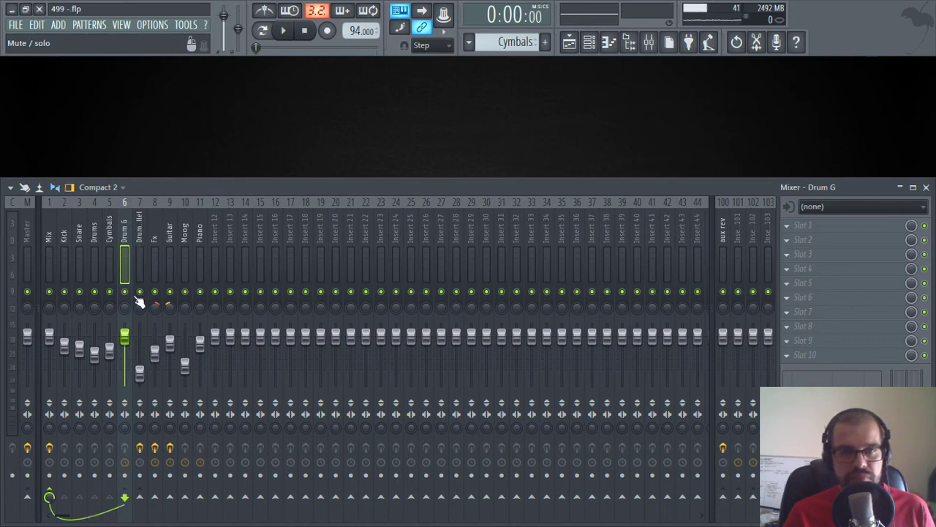
pyautogui.press('space')
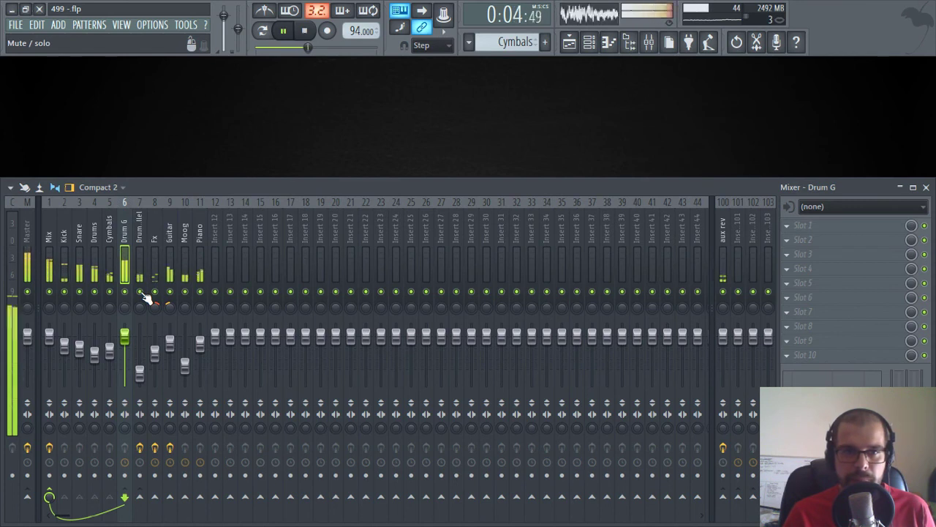
pyautogui.click(143, 294)
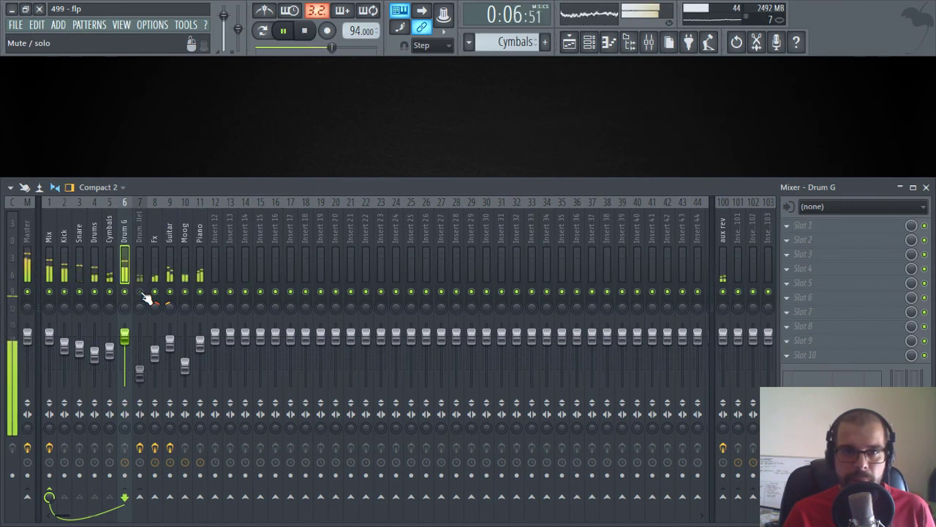
pyautogui.click(144, 294)
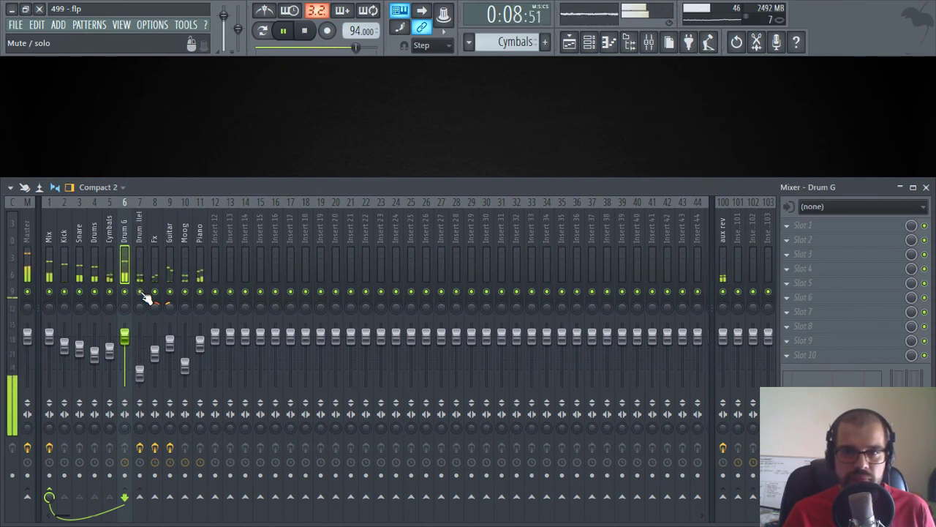
pyautogui.press('space')
# Step: Review the routing of the Piano, Mix, Drums Parallel, Drum G and individual drum tracks in the full mix
pyautogui.click(194, 232)
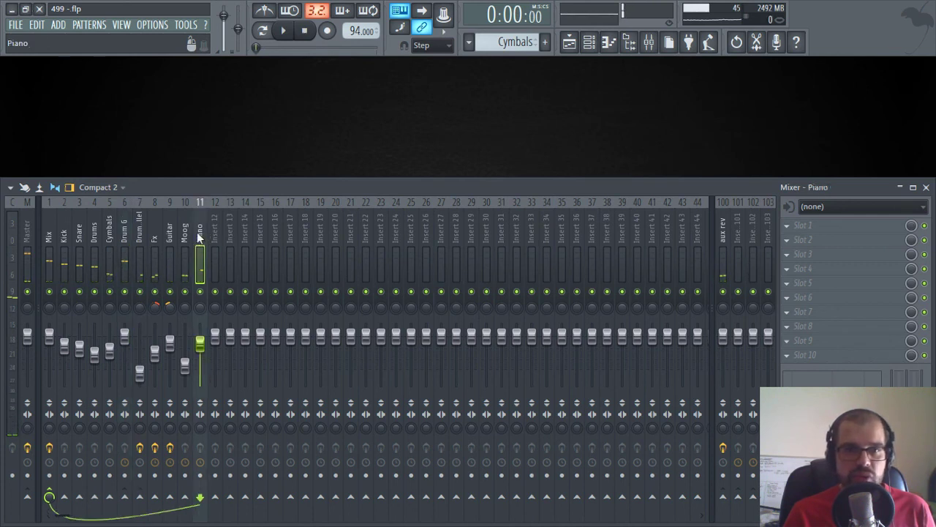
pyautogui.click(110, 231)
pyautogui.click(64, 231)
pyautogui.click(46, 231)
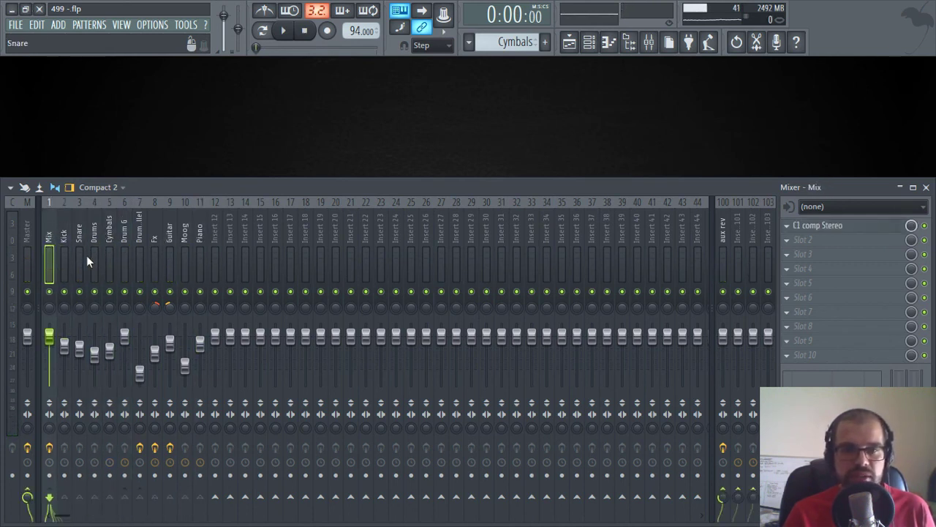
pyautogui.click(134, 231)
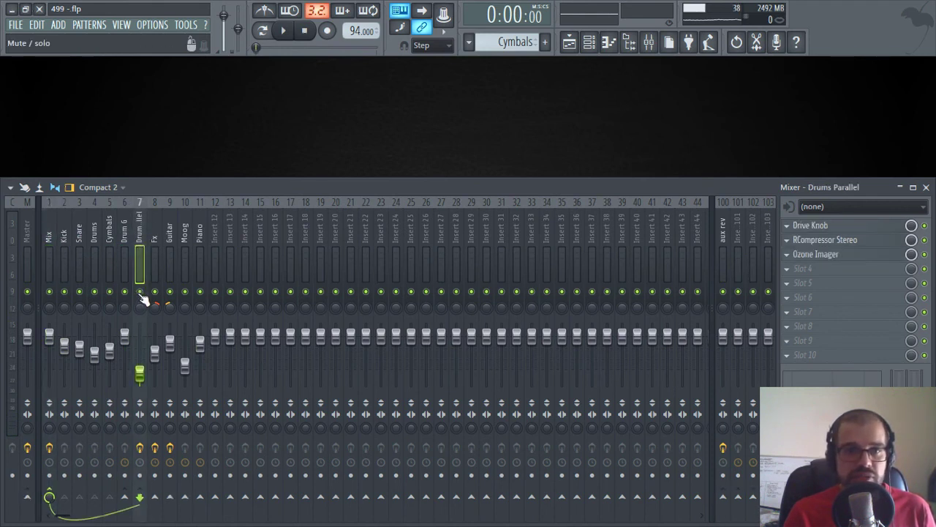
pyautogui.click(125, 232)
pyautogui.click(80, 234)
pyautogui.click(63, 233)
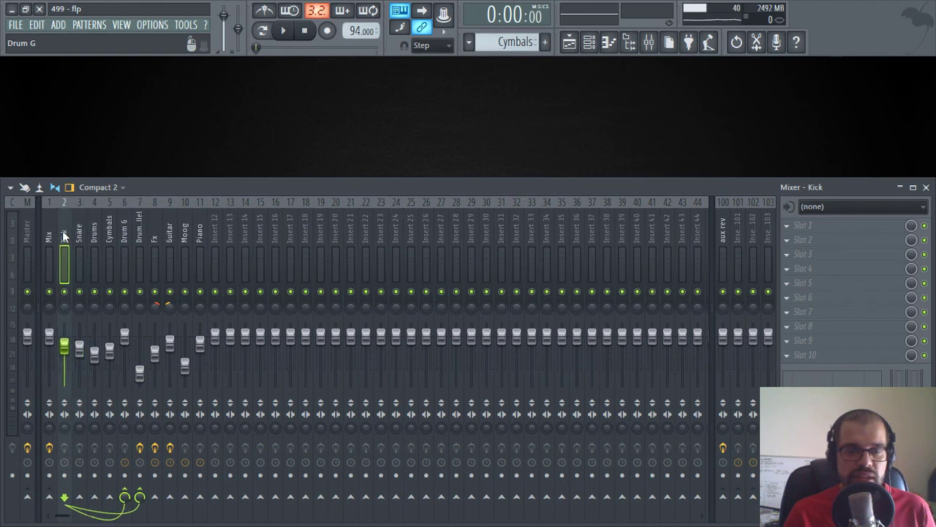
pyautogui.click(94, 232)
pyautogui.click(109, 233)
# Step: Trace the signal path from the grouped Kick through Cymbals tracks to Drums Parallel and Drum G, and the remaining instruments to Mix
pyautogui.moveTo(71, 236); pyautogui.dragTo(110, 236)
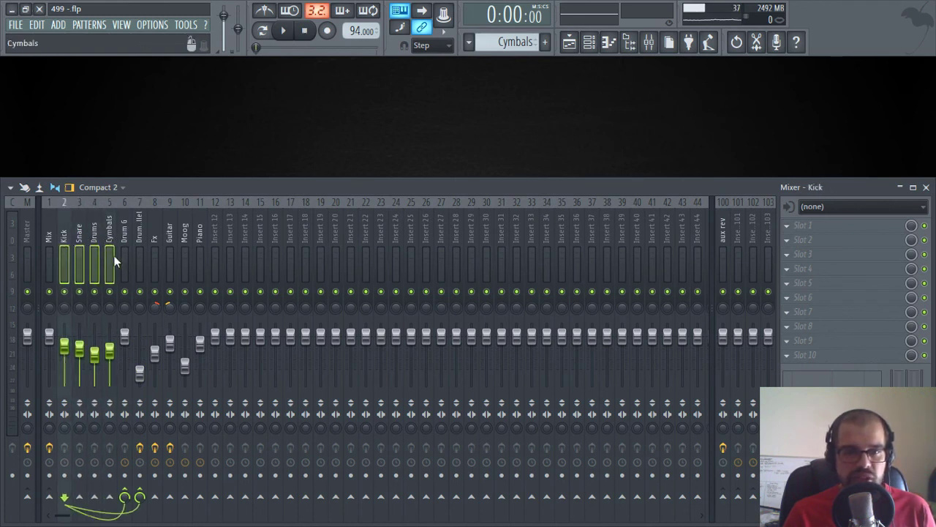
pyautogui.click(141, 233)
pyautogui.click(123, 236)
pyautogui.click(142, 232)
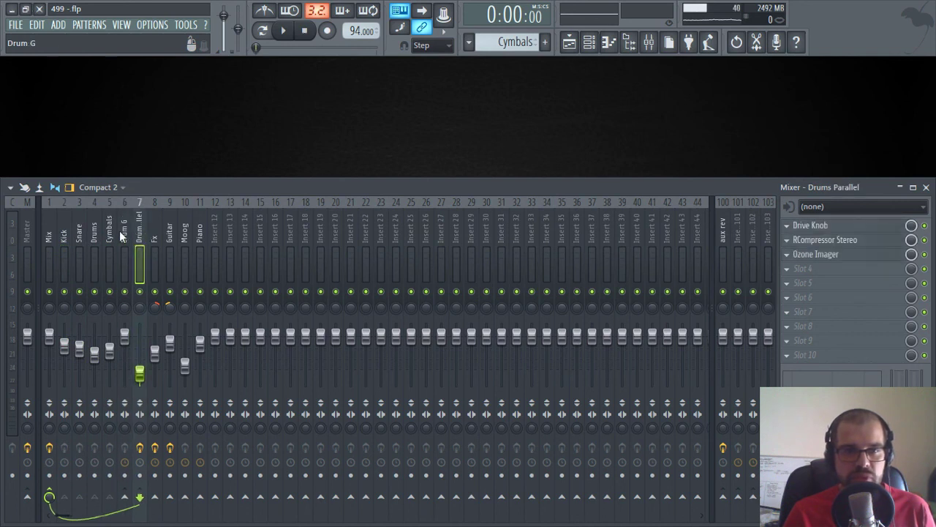
pyautogui.click(120, 232)
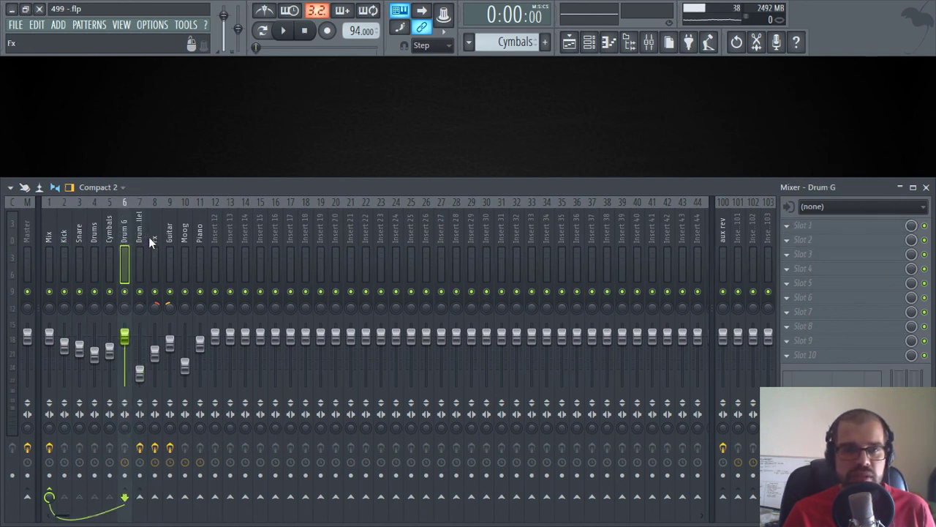
pyautogui.click(148, 236)
pyautogui.click(199, 241)
pyautogui.click(109, 233)
pyautogui.click(70, 238)
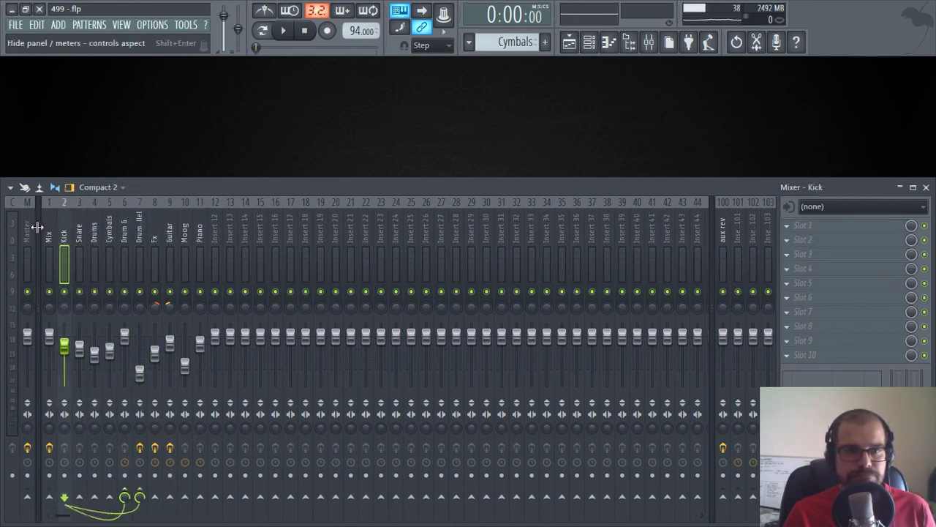
pyautogui.click(46, 232)
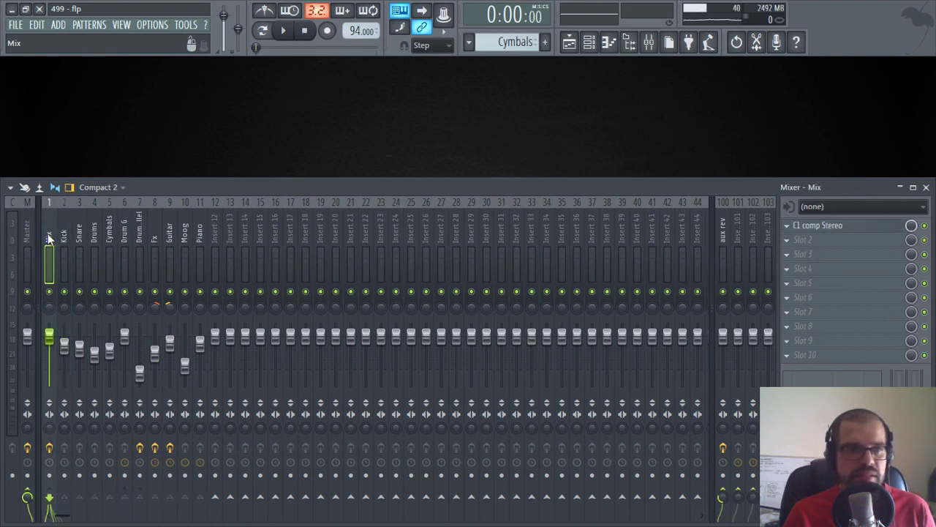